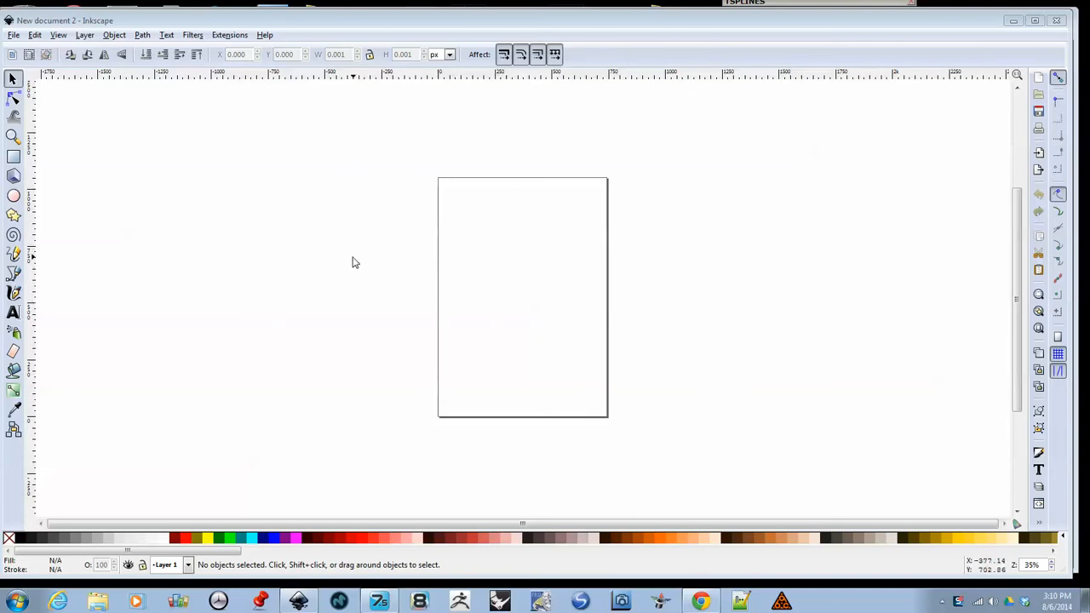
Set the Pen tool to Spiro path mode and open the Path Effect Editor
{"action": "left_click", "coordinate": [14, 274]}
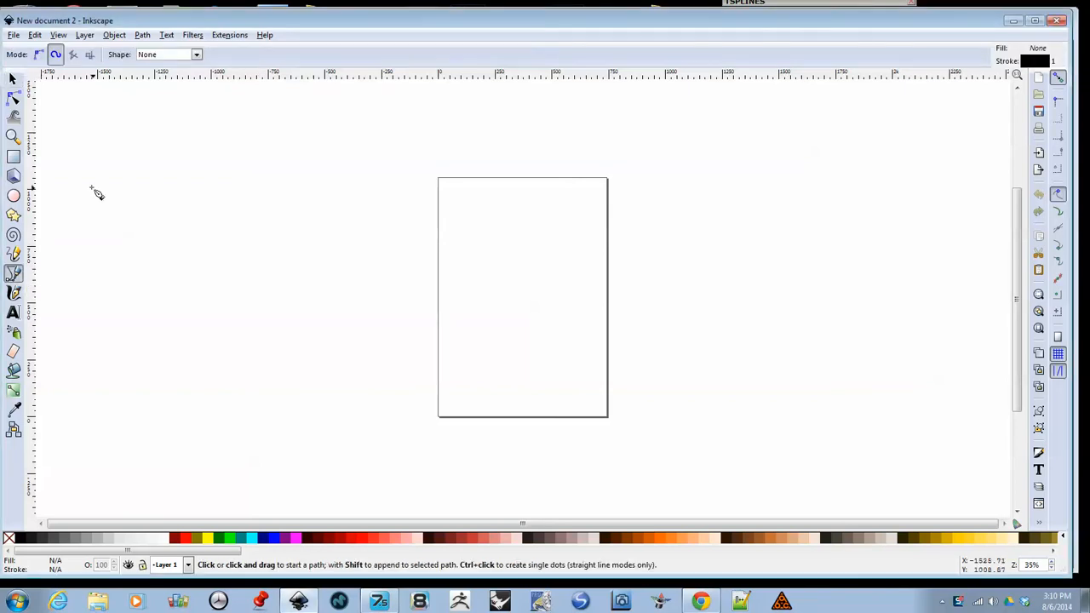
{"action": "left_click", "coordinate": [38, 54]}
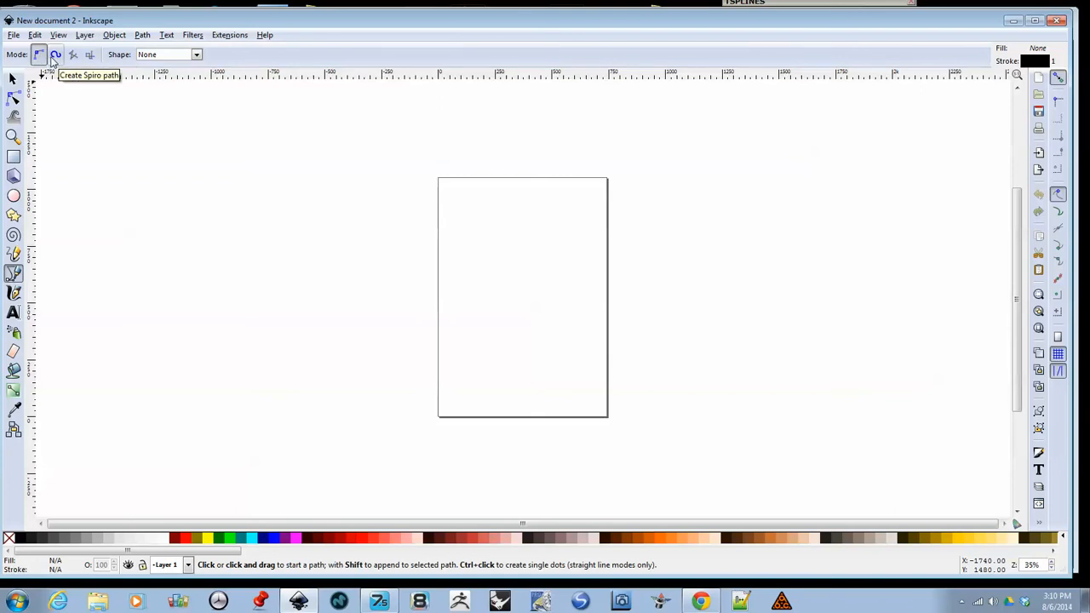
{"action": "left_click", "coordinate": [55, 54]}
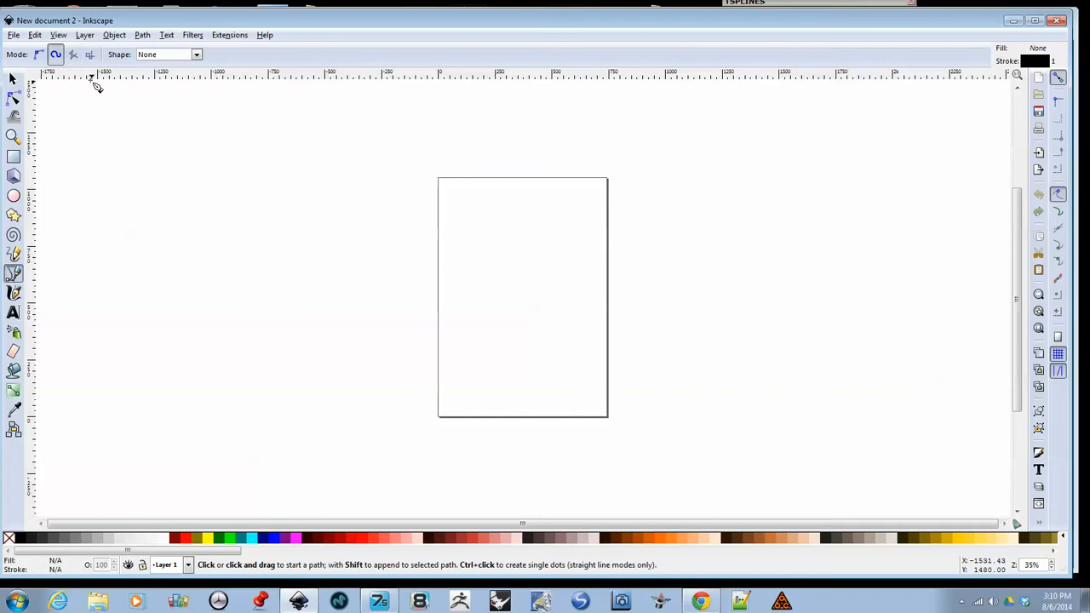
{"action": "left_click", "coordinate": [142, 35]}
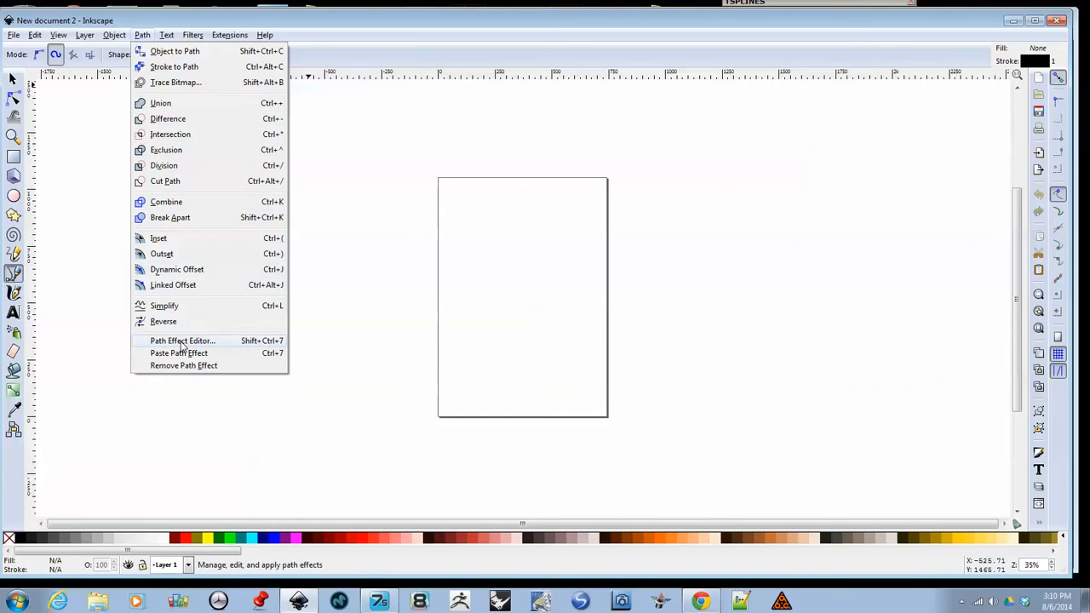
{"action": "left_click", "coordinate": [183, 342]}
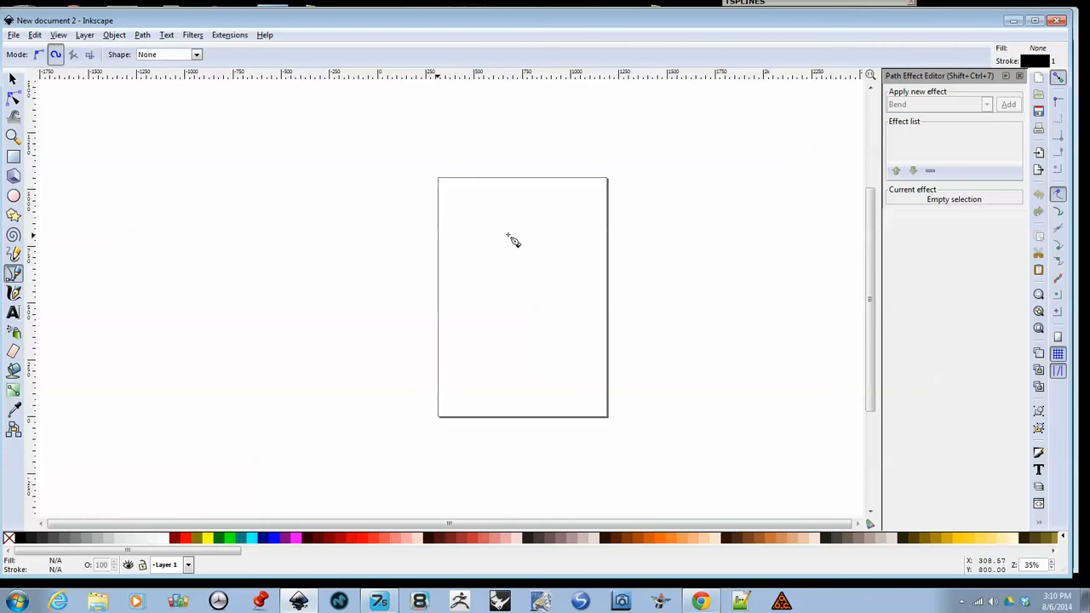
Draw an open S-shaped Spiro path on the page, curling inward at its upper and lower ends
{"action": "left_click", "coordinate": [508, 235]}
{"action": "left_click_drag", "start_coordinate": [496, 287], "coordinate": [461, 254]}
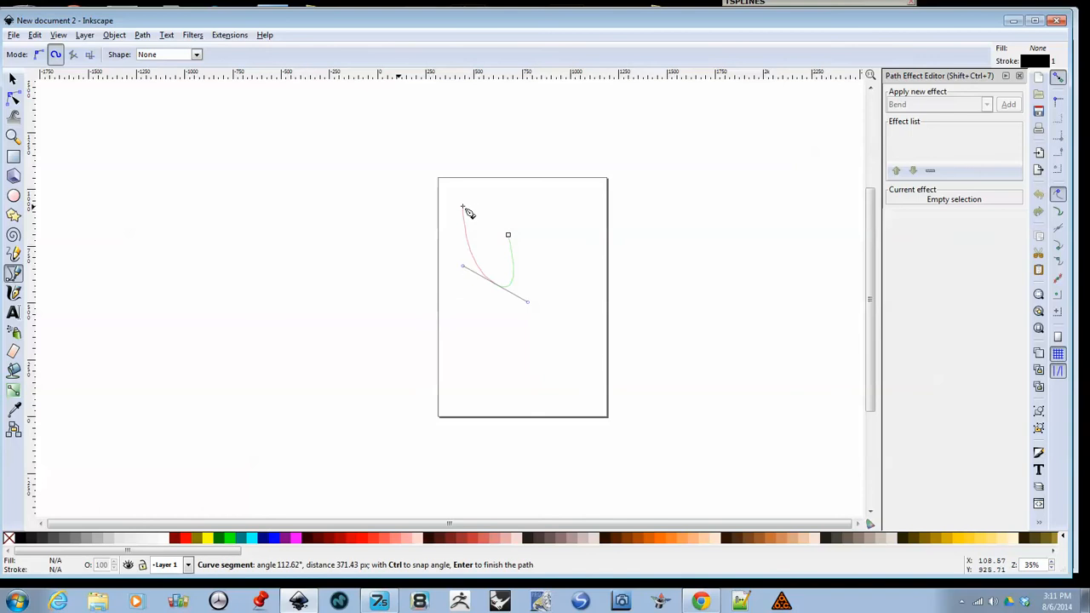
{"action": "left_click_drag", "start_coordinate": [475, 210], "coordinate": [508, 199]}
{"action": "left_click_drag", "start_coordinate": [566, 222], "coordinate": [571, 269]}
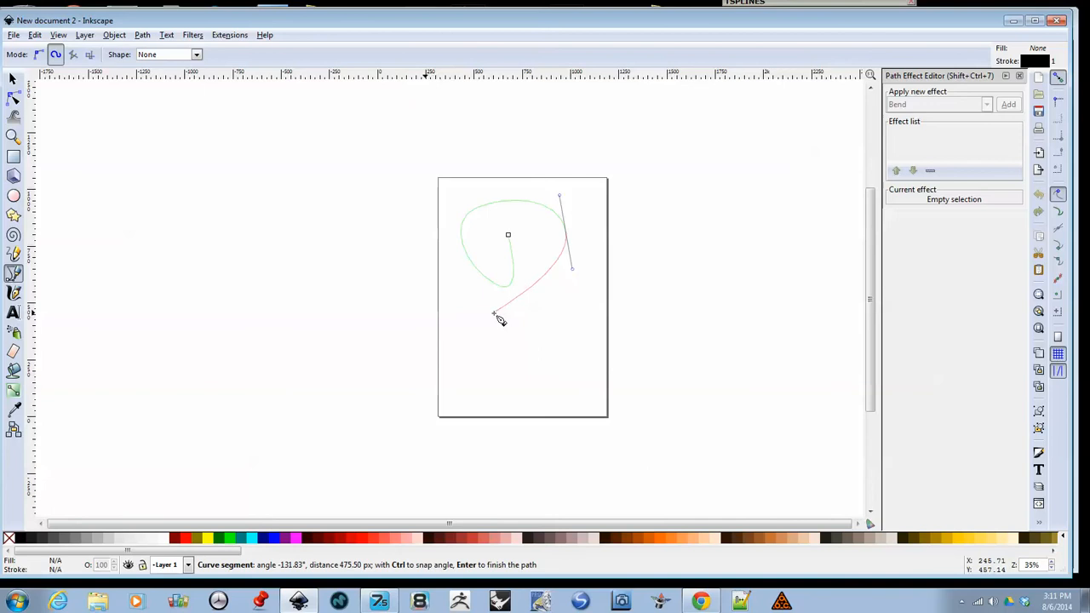
{"action": "left_click_drag", "start_coordinate": [496, 322], "coordinate": [459, 336]}
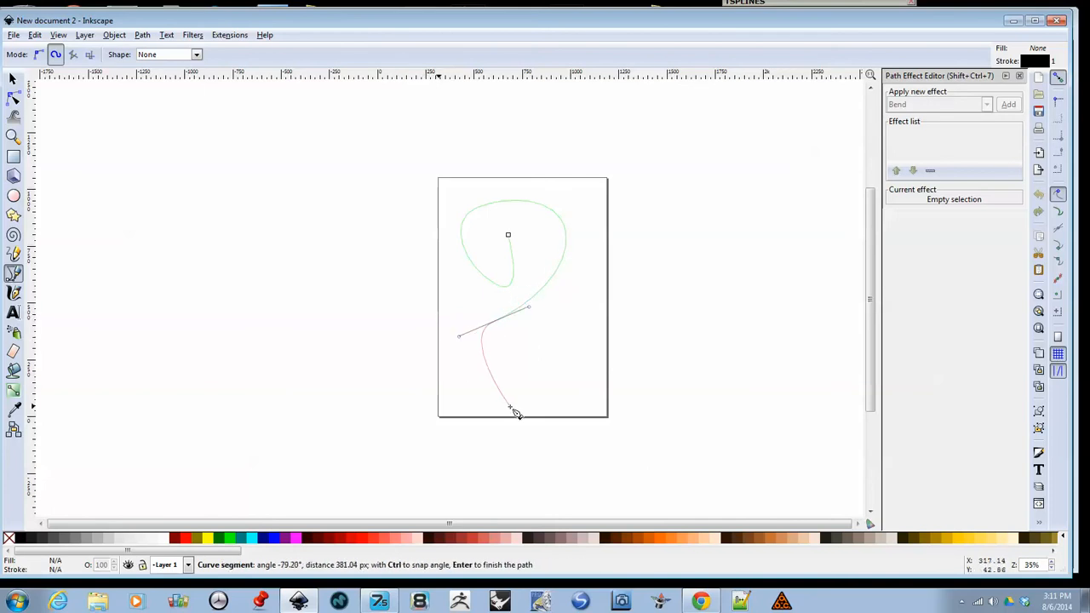
{"action": "mouse_move", "coordinate": [500, 397]}
{"action": "left_mouse_down"}
{"action": "mouse_move", "coordinate": [545, 401]}
{"action": "mouse_move", "coordinate": [550, 330]}
{"action": "mouse_move", "coordinate": [495, 359]}
{"action": "mouse_move", "coordinate": [538, 385]}
{"action": "left_mouse_up"}
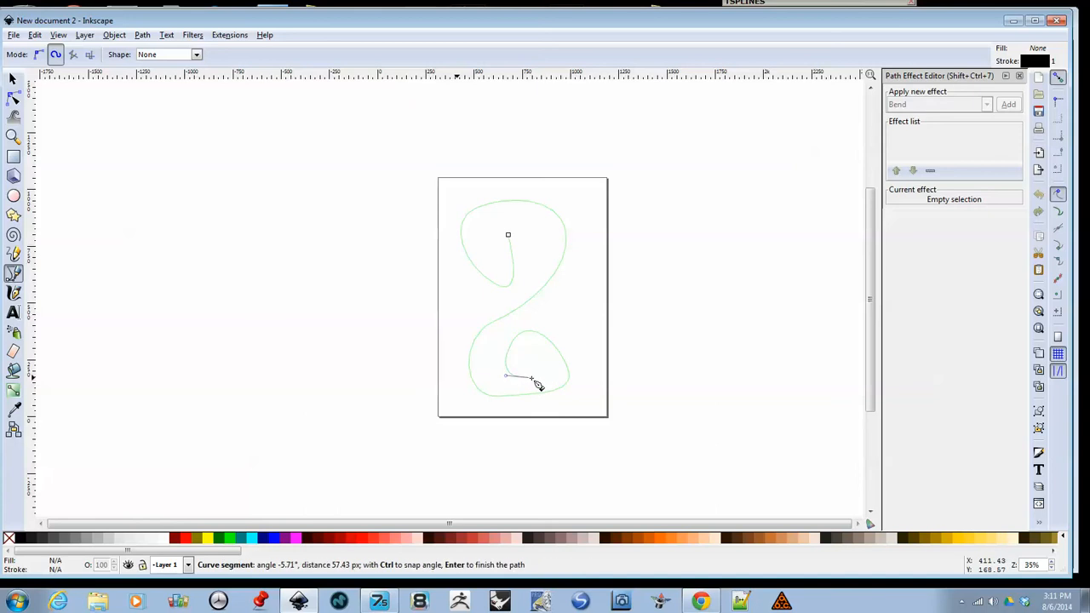
{"action": "key", "text": "Return"}
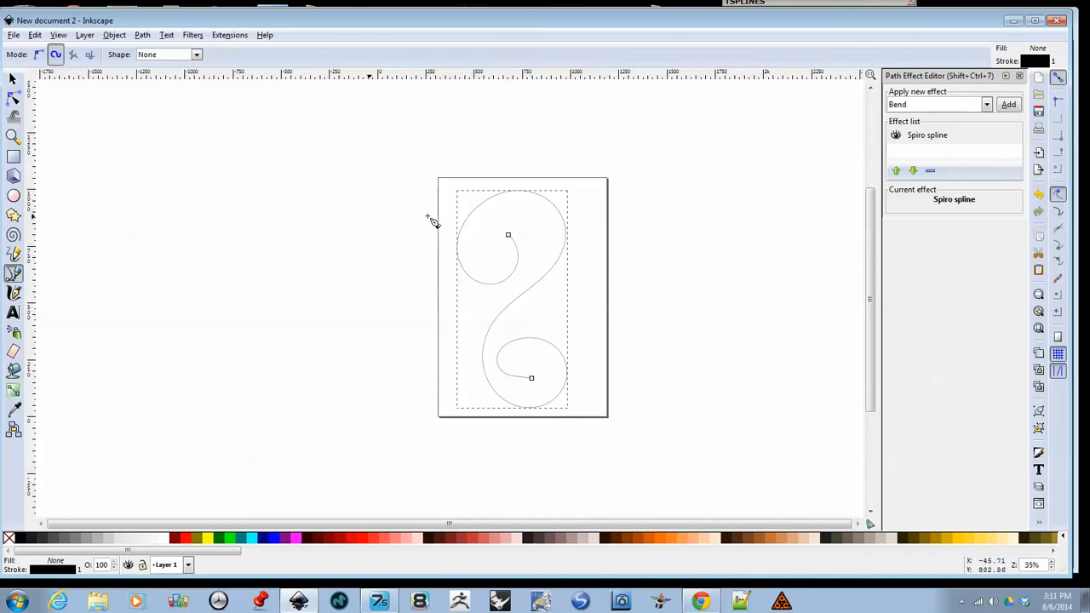
Reshape the scroll's upper curl by moving its top, lower and outer nodes inward into a rounder loop
{"action": "left_click", "coordinate": [13, 99]}
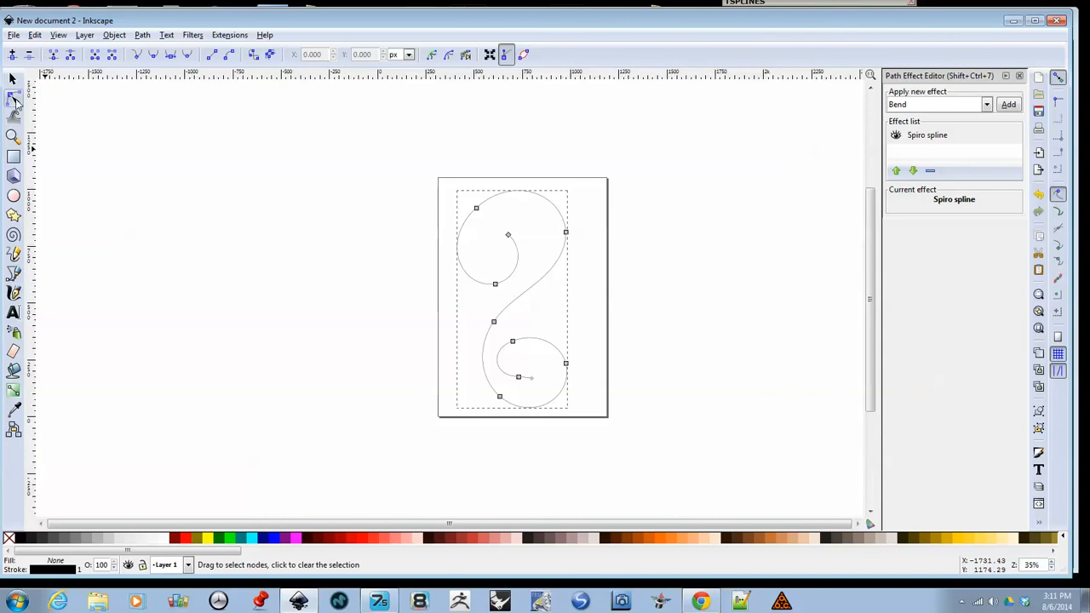
{"action": "left_click_drag", "start_coordinate": [477, 211], "coordinate": [492, 193]}
{"action": "left_click", "coordinate": [497, 285]}
{"action": "left_click_drag", "start_coordinate": [497, 284], "coordinate": [490, 264]}
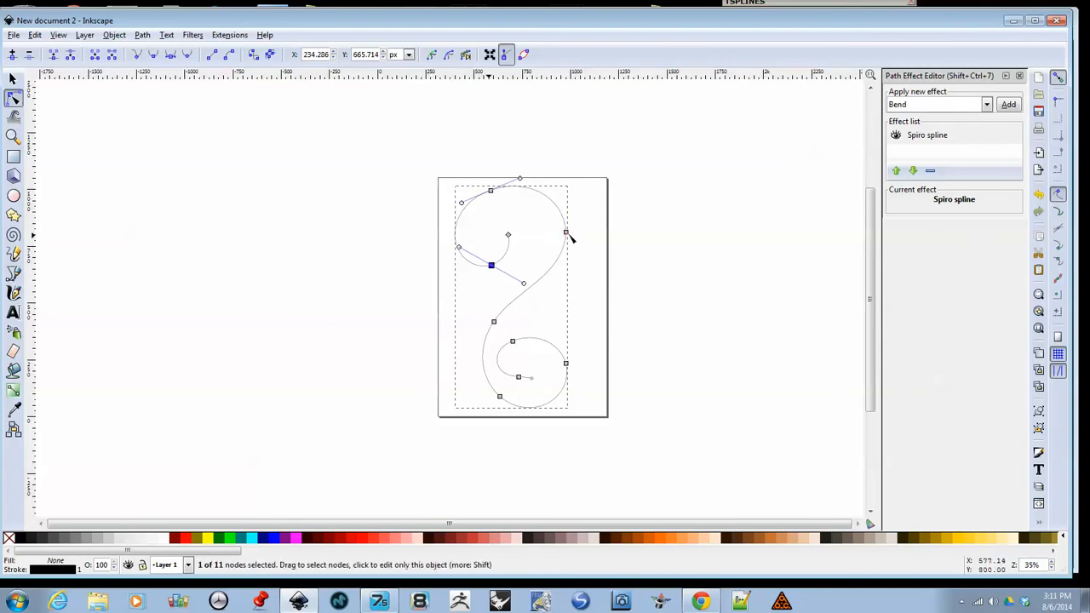
{"action": "left_click", "coordinate": [565, 233]}
{"action": "left_click_drag", "start_coordinate": [567, 235], "coordinate": [550, 247]}
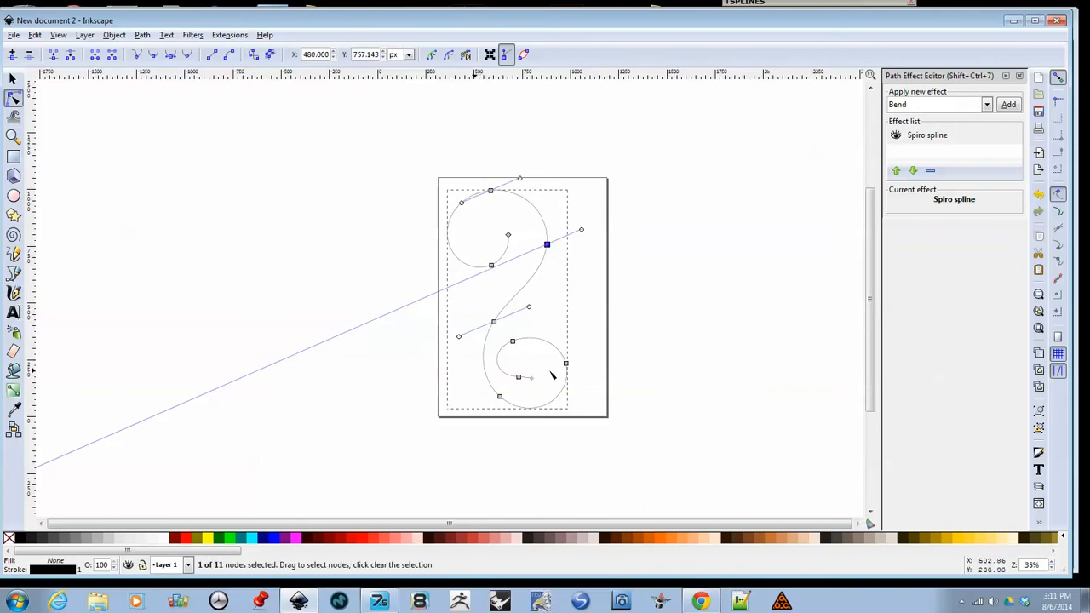
Round out the scroll's lower curl, shift its middle node slightly up and pull the upper end node further into its curl
{"action": "mouse_move", "coordinate": [514, 345]}
{"action": "left_mouse_down"}
{"action": "mouse_move", "coordinate": [532, 340]}
{"action": "mouse_move", "coordinate": [521, 339]}
{"action": "left_mouse_up"}
{"action": "left_click_drag", "start_coordinate": [521, 380], "coordinate": [472, 392]}
{"action": "double_click", "coordinate": [503, 392]}
{"action": "left_click_drag", "start_coordinate": [494, 322], "coordinate": [492, 315]}
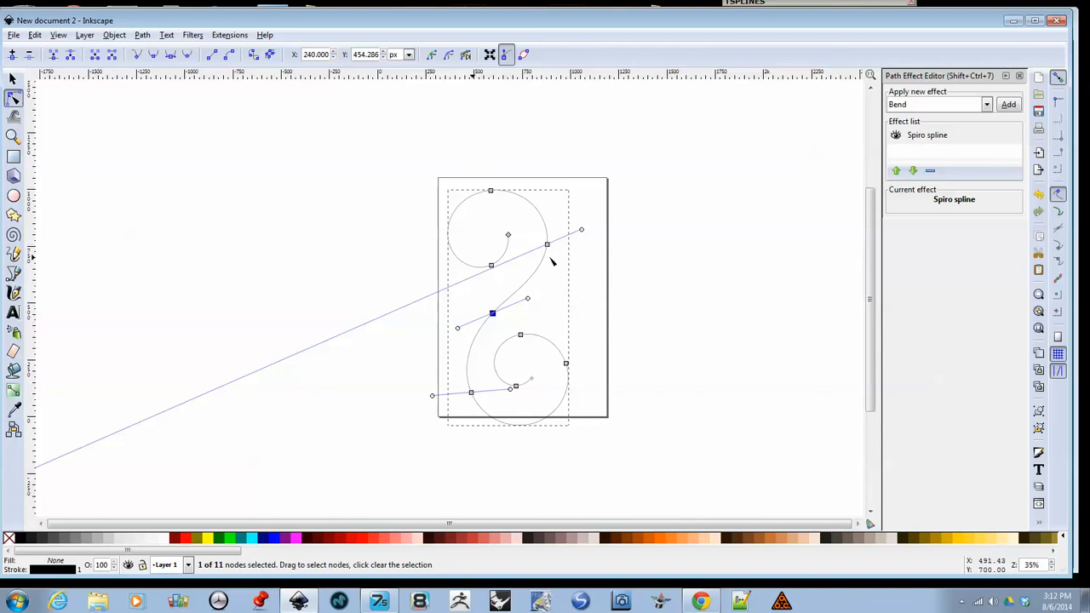
{"action": "left_click_drag", "start_coordinate": [509, 237], "coordinate": [493, 223]}
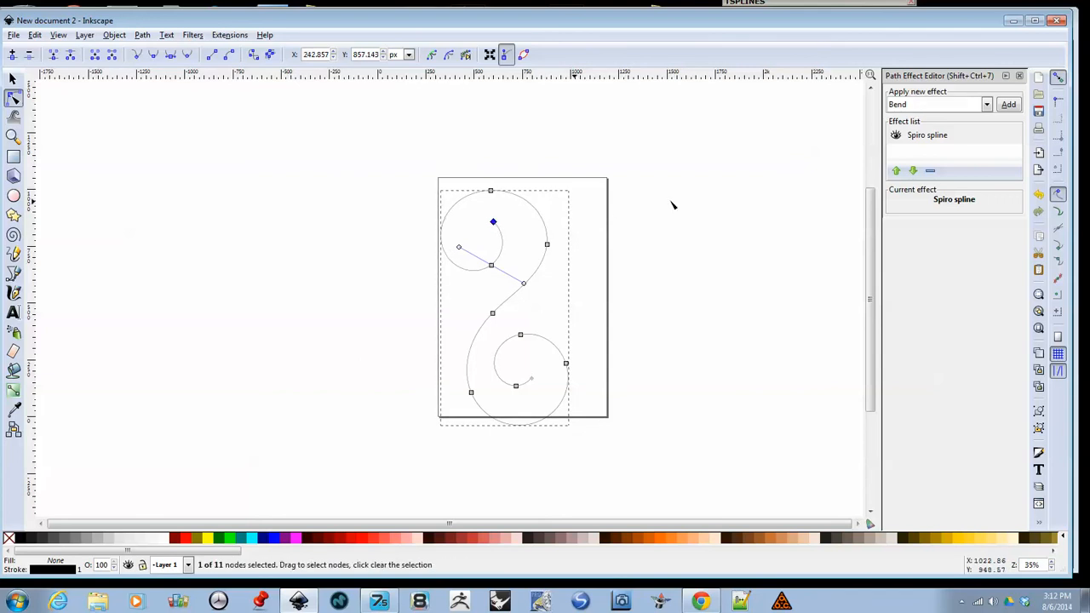
Move the whole scroll so it sits within the page, and convert it with Object to Path
{"action": "key", "text": "s"}
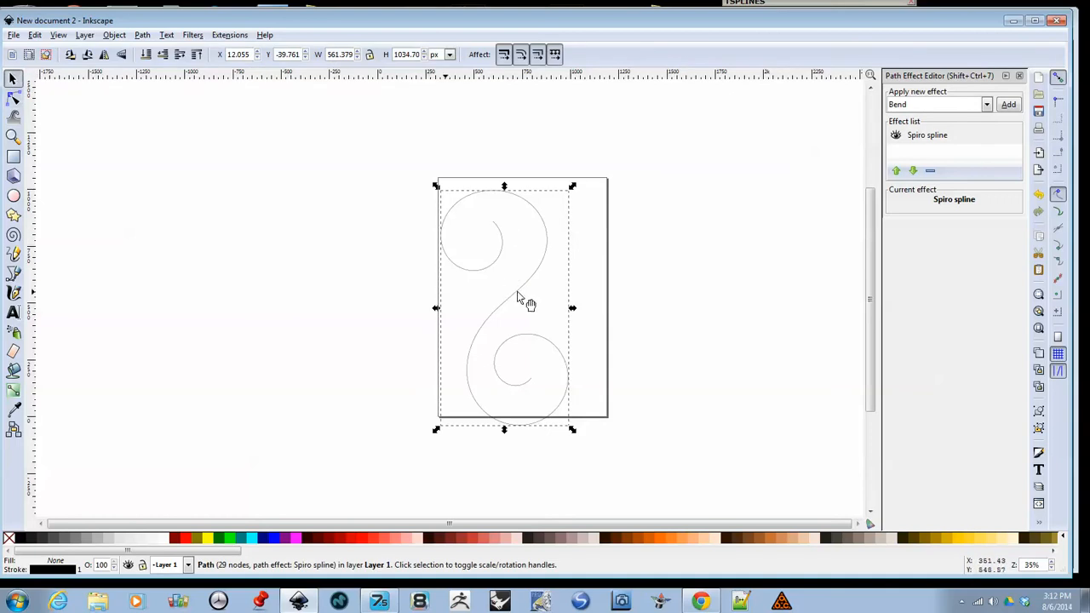
{"action": "left_click_drag", "start_coordinate": [521, 296], "coordinate": [542, 292]}
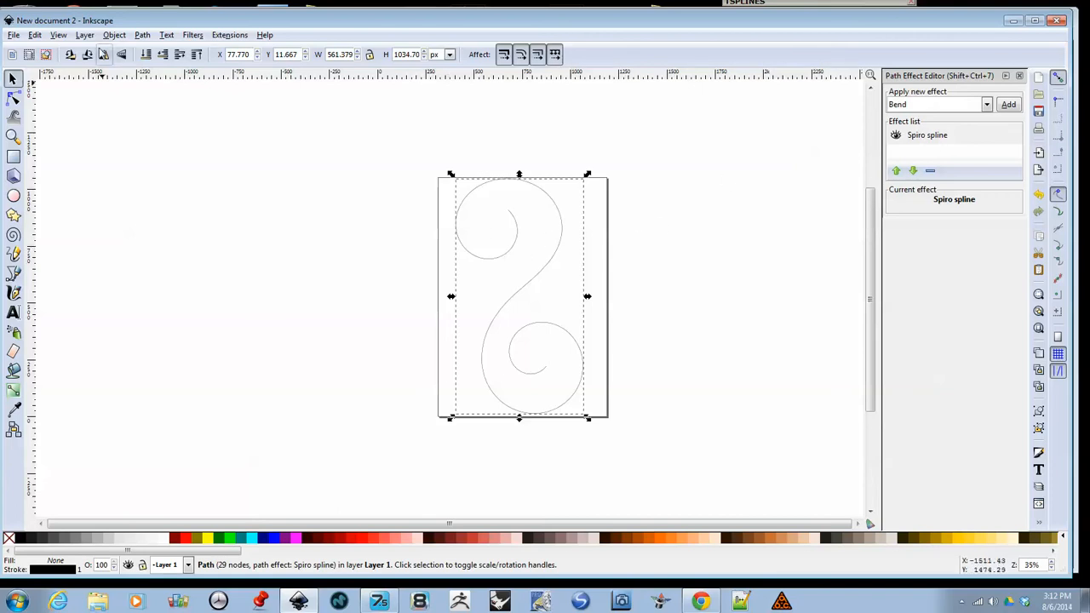
{"action": "left_click", "coordinate": [143, 36]}
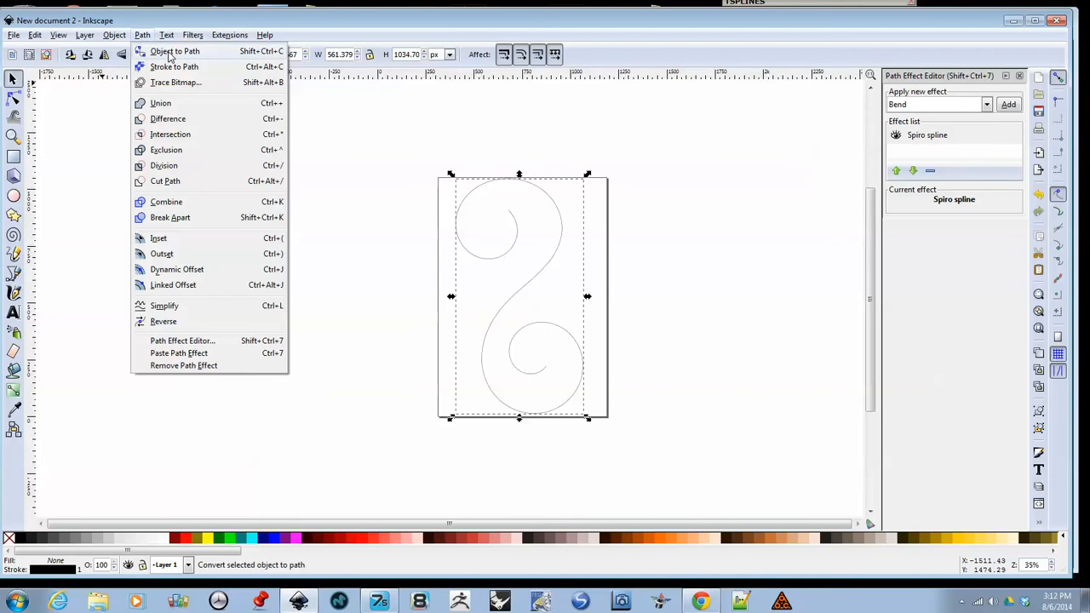
{"action": "left_click", "coordinate": [173, 52]}
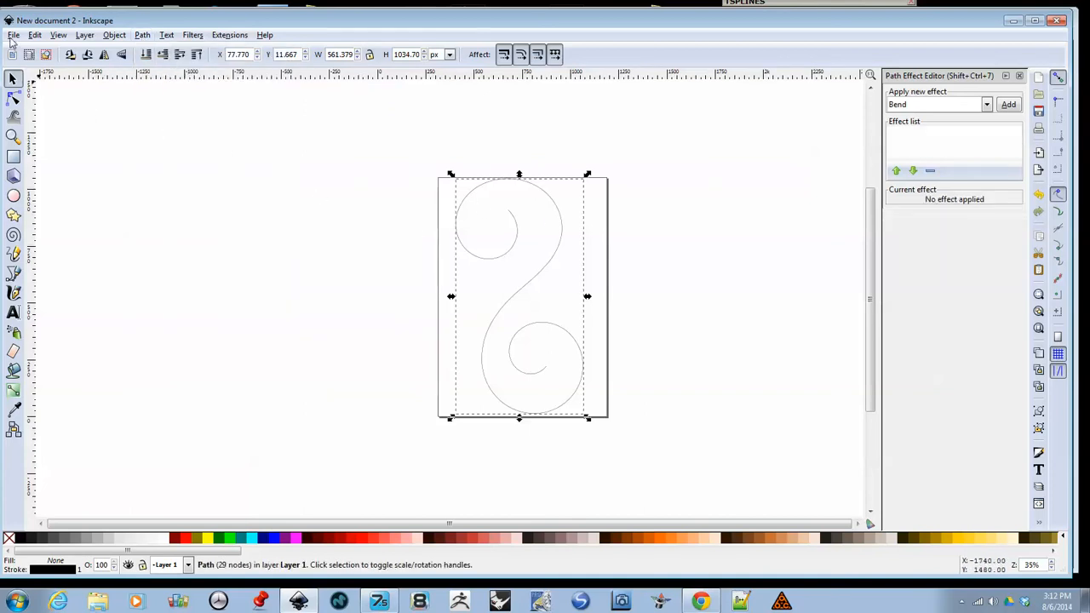
Save the drawing as a Portable Document Format file named Scroll CCT in the Forum Help folder, keeping the default PDF options
{"action": "left_click", "coordinate": [13, 36]}
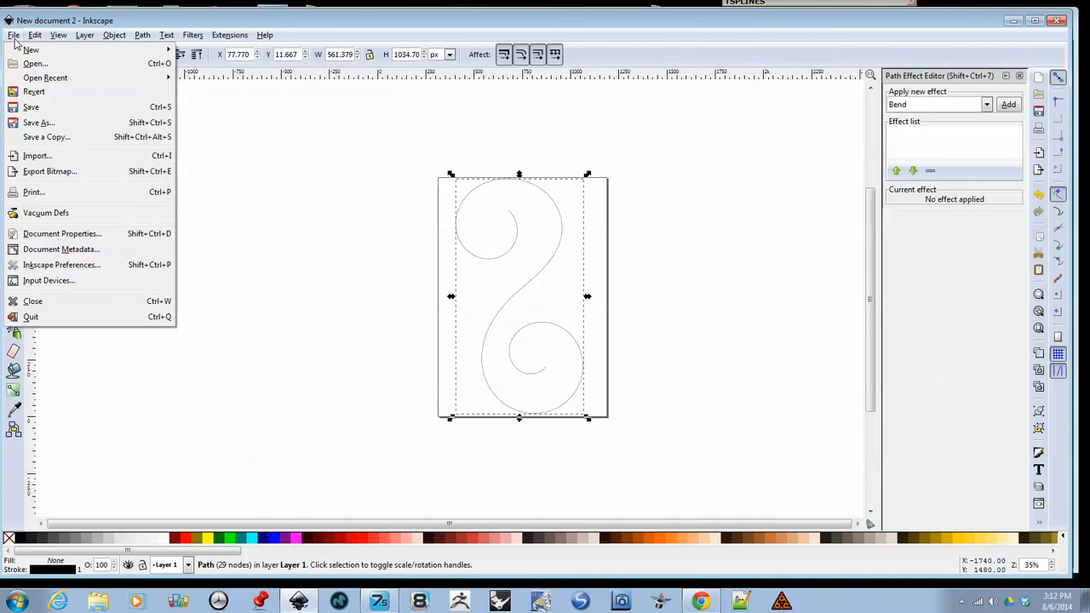
{"action": "left_click", "coordinate": [39, 123]}
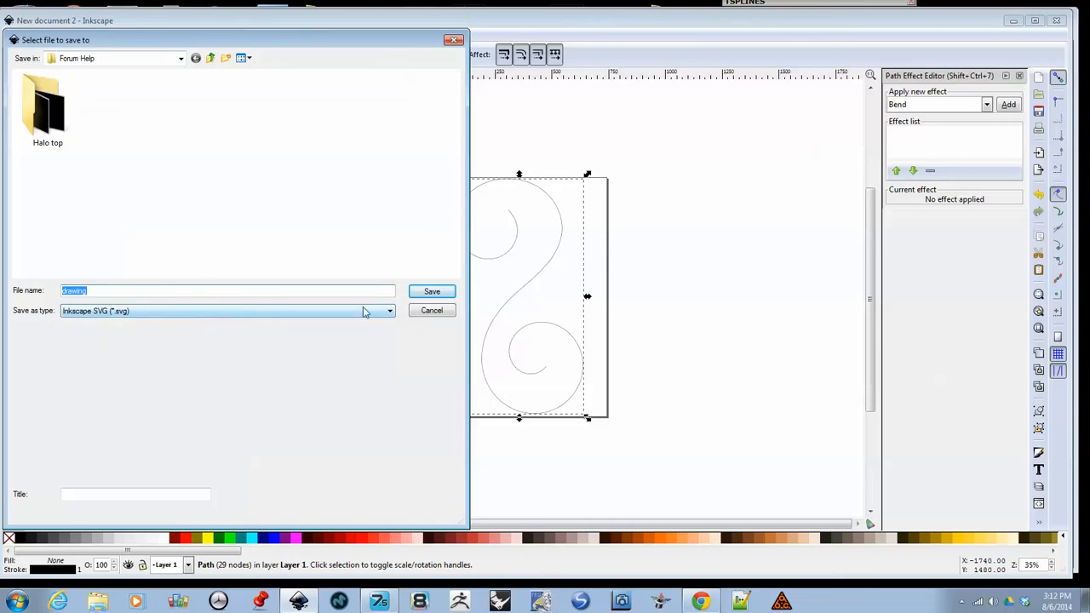
{"action": "left_click", "coordinate": [393, 317]}
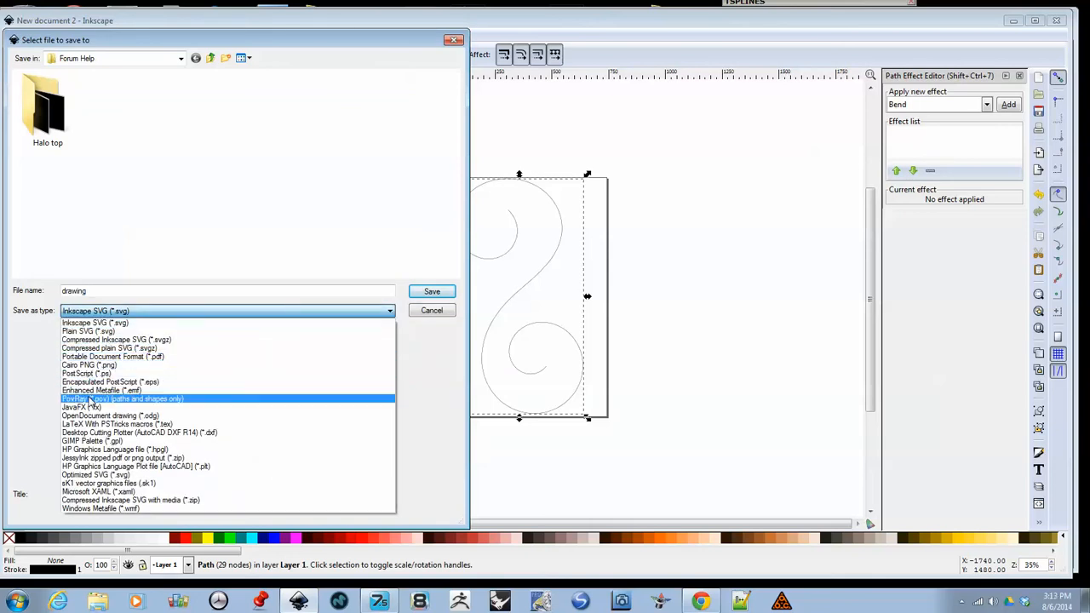
{"action": "left_click", "coordinate": [106, 358]}
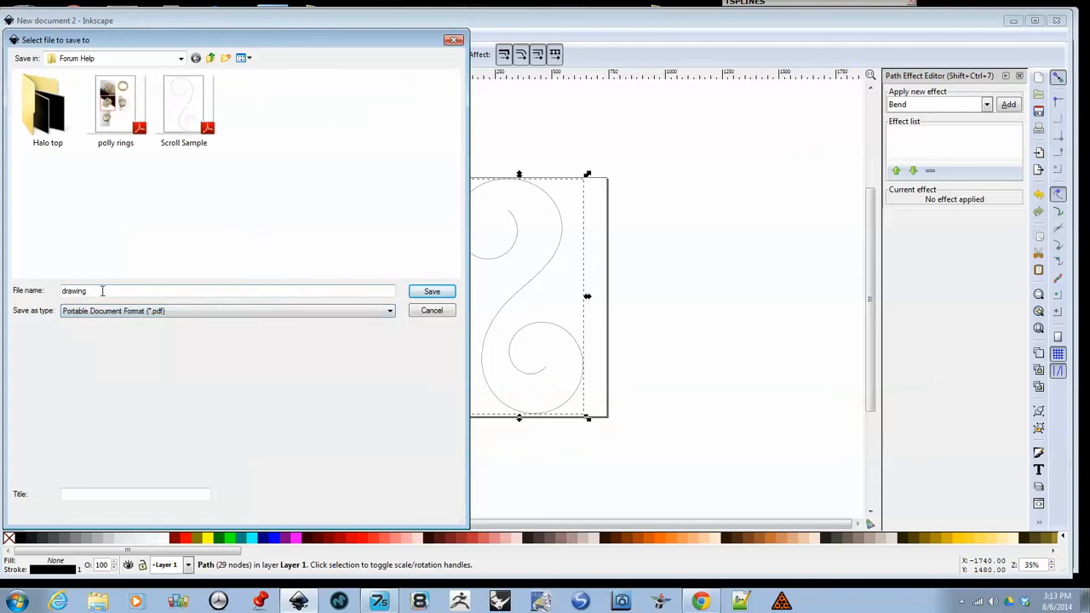
{"action": "left_click_drag", "start_coordinate": [102, 289], "coordinate": [51, 294]}
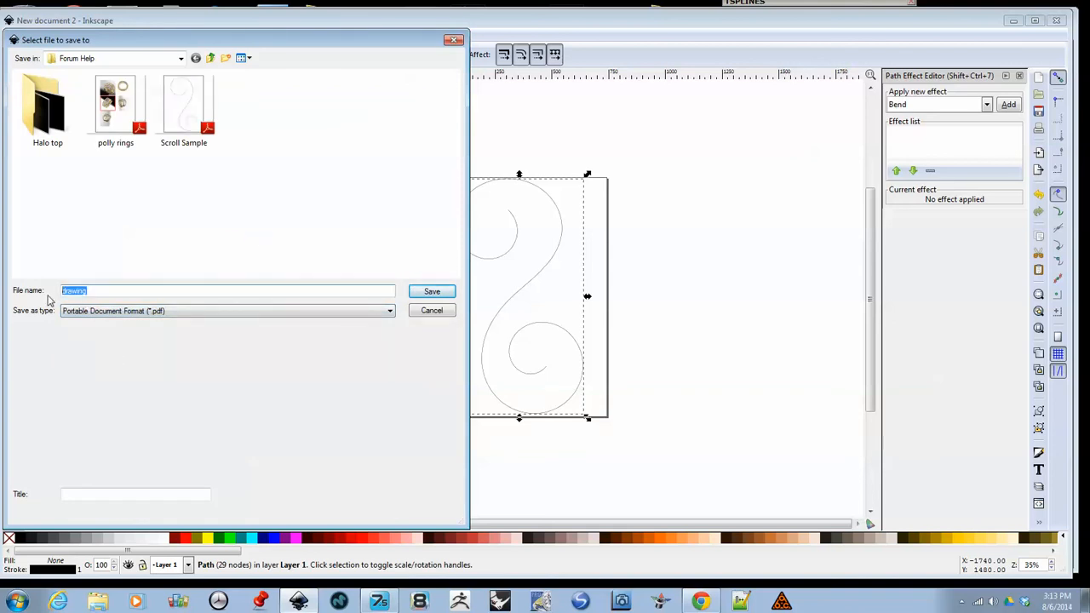
{"action": "type", "text": "S"}
{"action": "type", "text": "crol"}
{"action": "type", "text": "l"}
{"action": "left_click", "coordinate": [430, 292]}
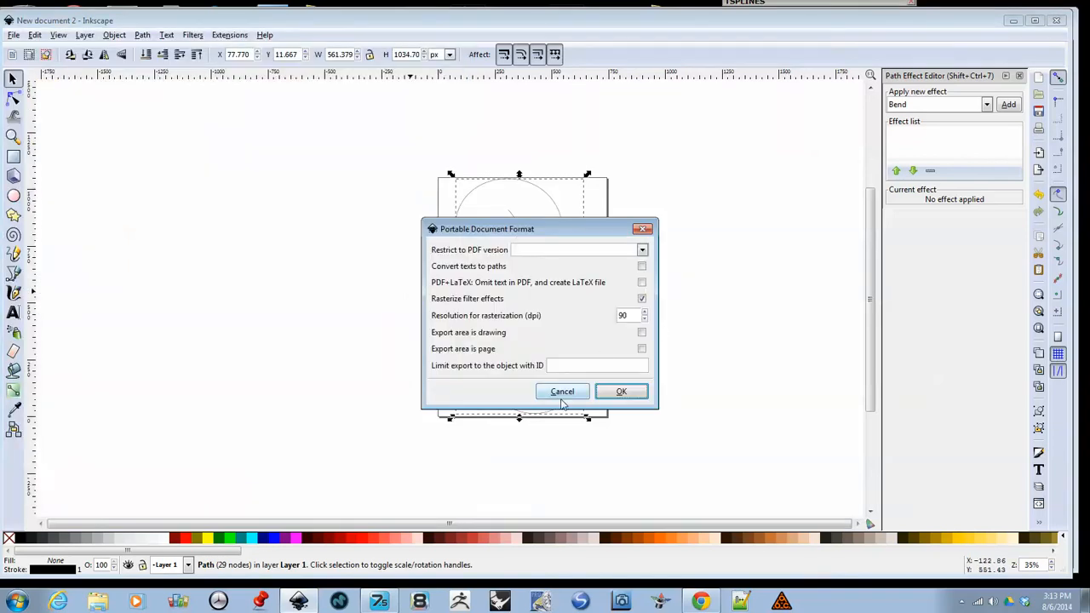
{"action": "left_click", "coordinate": [620, 392]}
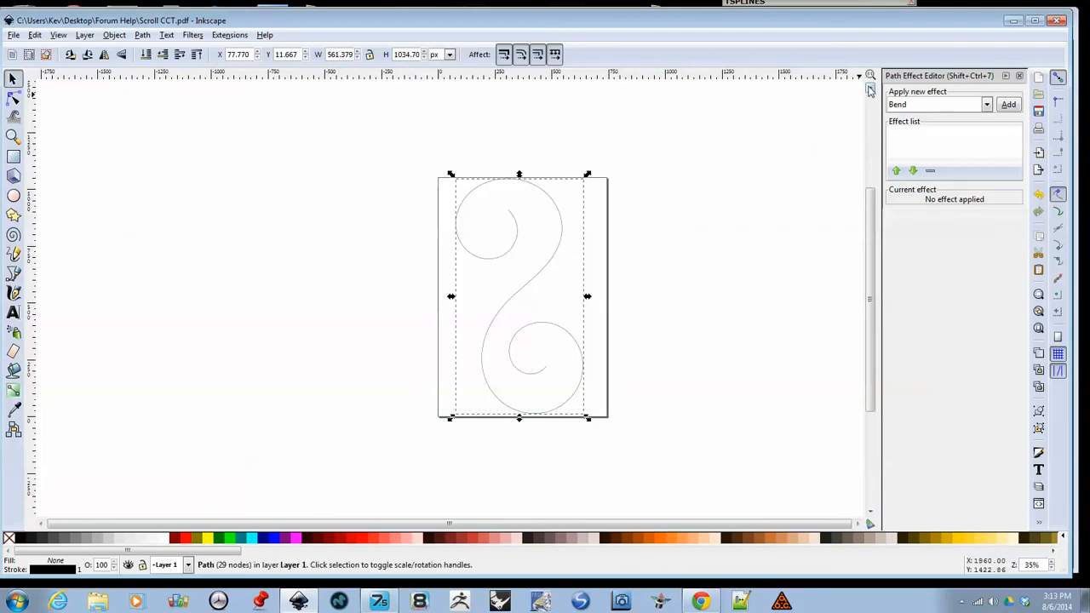
Switch to Matrix and import Scroll CCT.pdf from the Forum Help folder, scaled with Fit to default screen
{"action": "left_click", "coordinate": [1013, 22]}
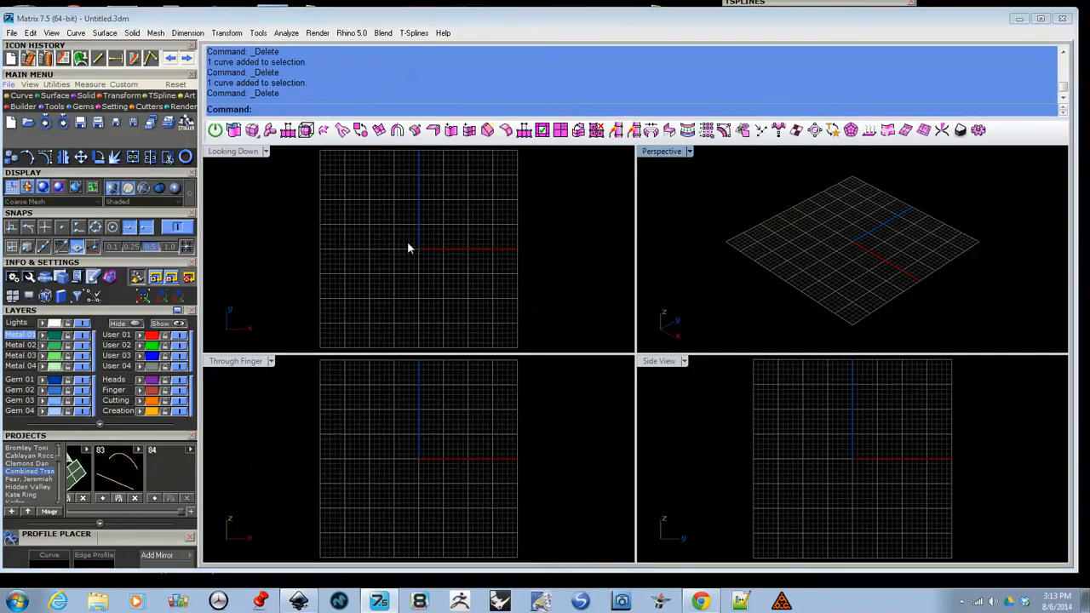
{"action": "left_click", "coordinate": [64, 125]}
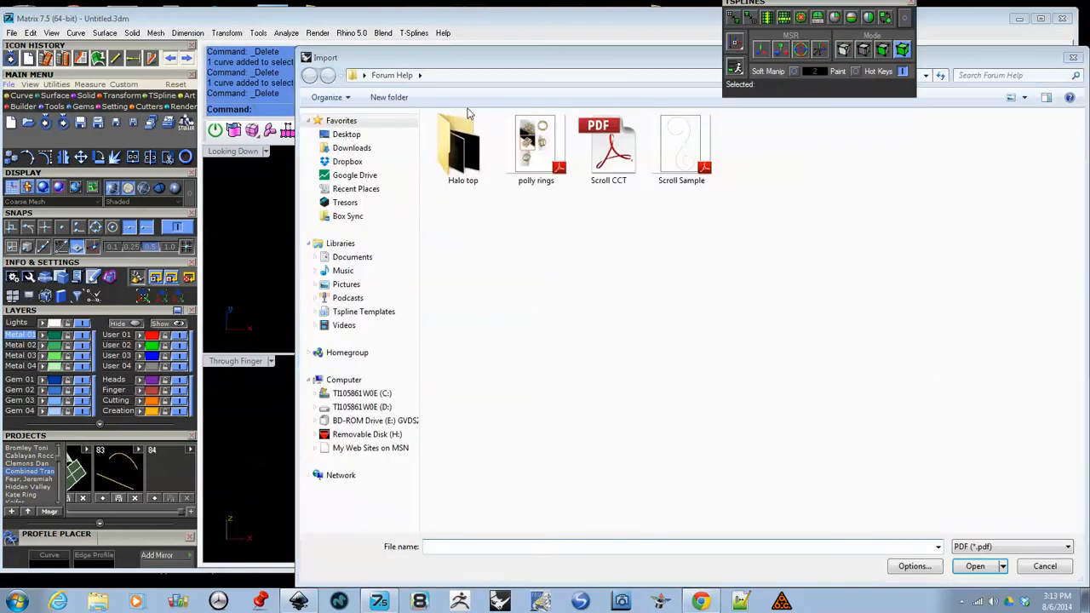
{"action": "left_click", "coordinate": [617, 162]}
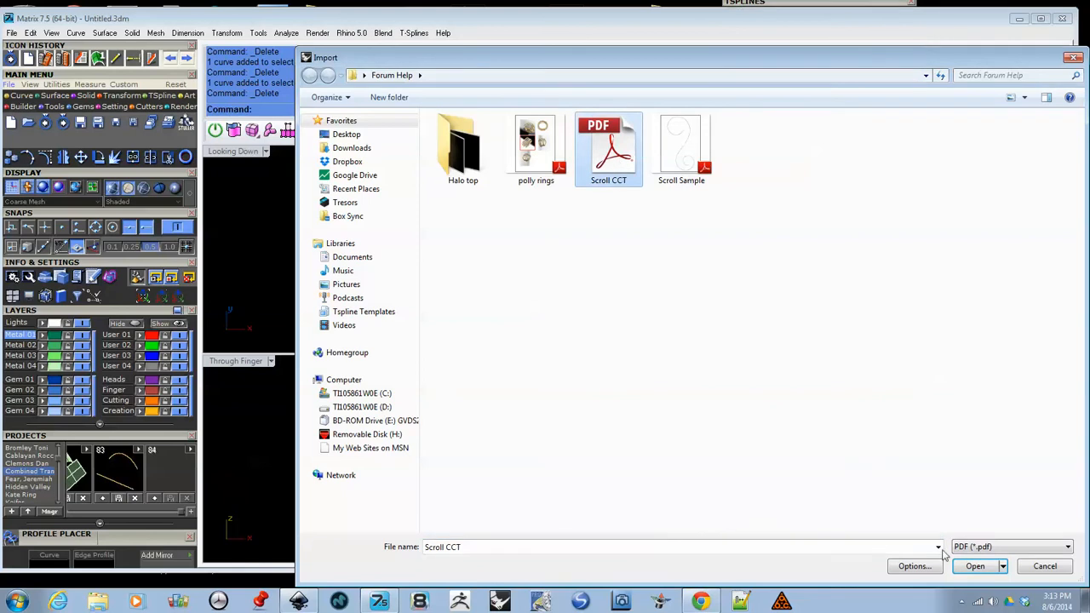
{"action": "left_click", "coordinate": [980, 566]}
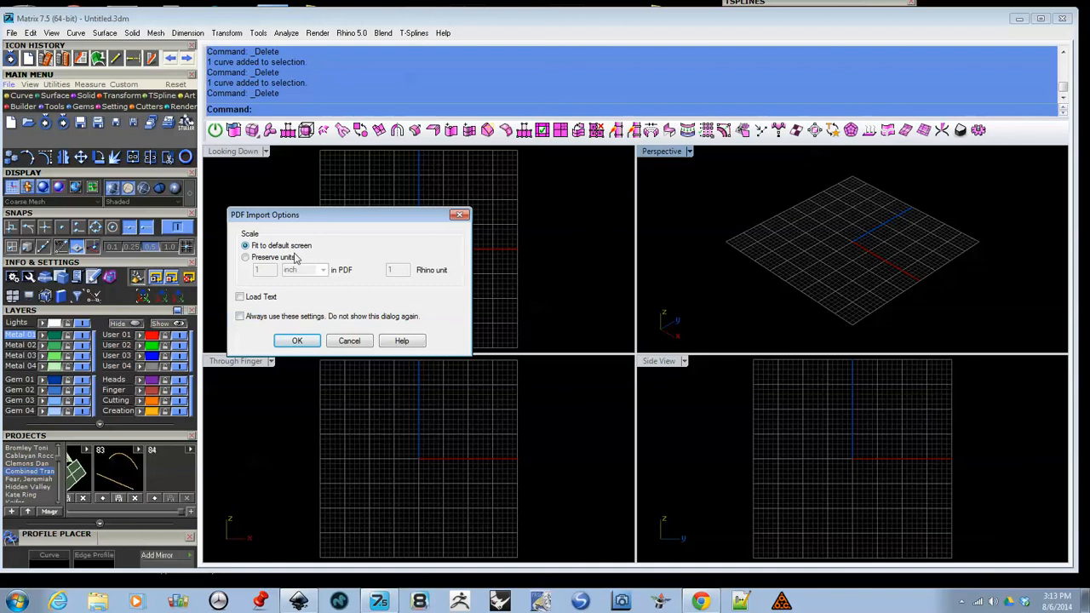
{"action": "left_click", "coordinate": [296, 340]}
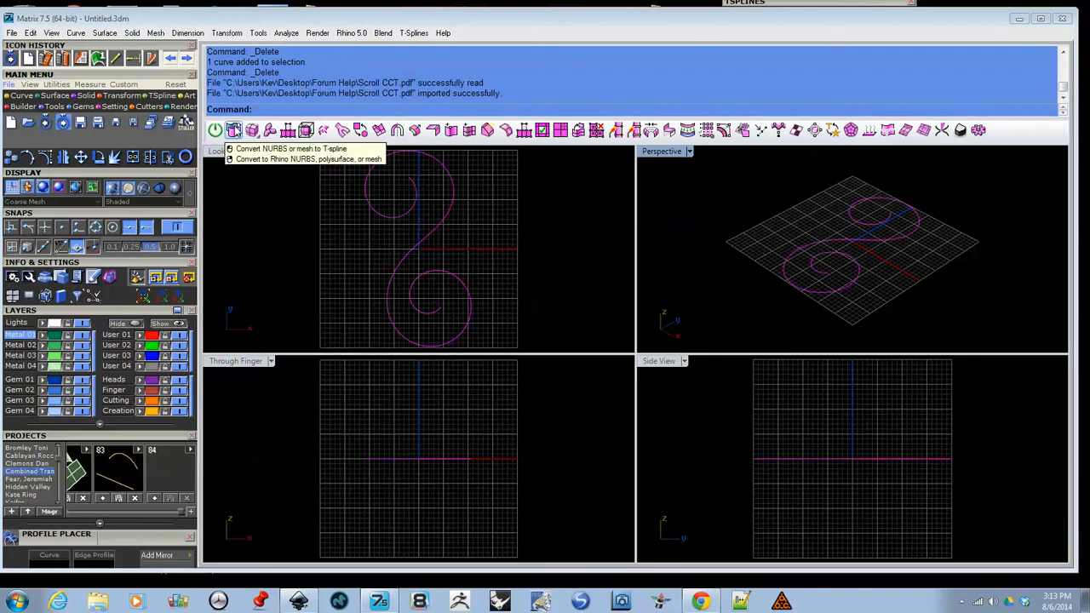
Open the imported scroll curve's Properties and set its display color to Red
{"action": "type", "text": "Poi"}
{"action": "key", "text": "BackSpace"}
{"action": "key", "text": "BackSpace"}
{"action": "key", "text": "BackSpace"}
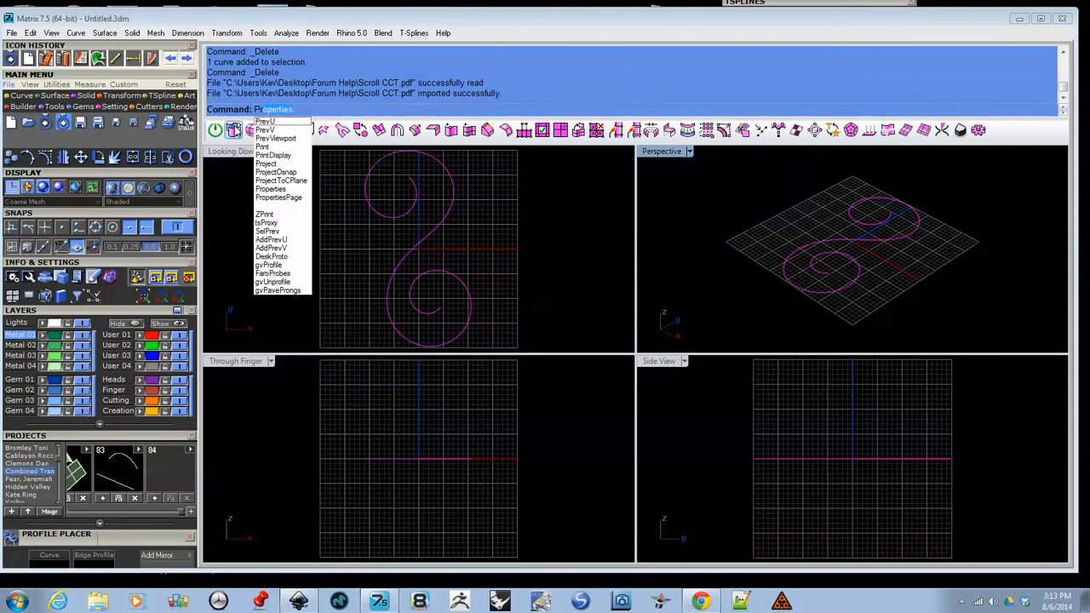
{"action": "key", "text": "Return"}
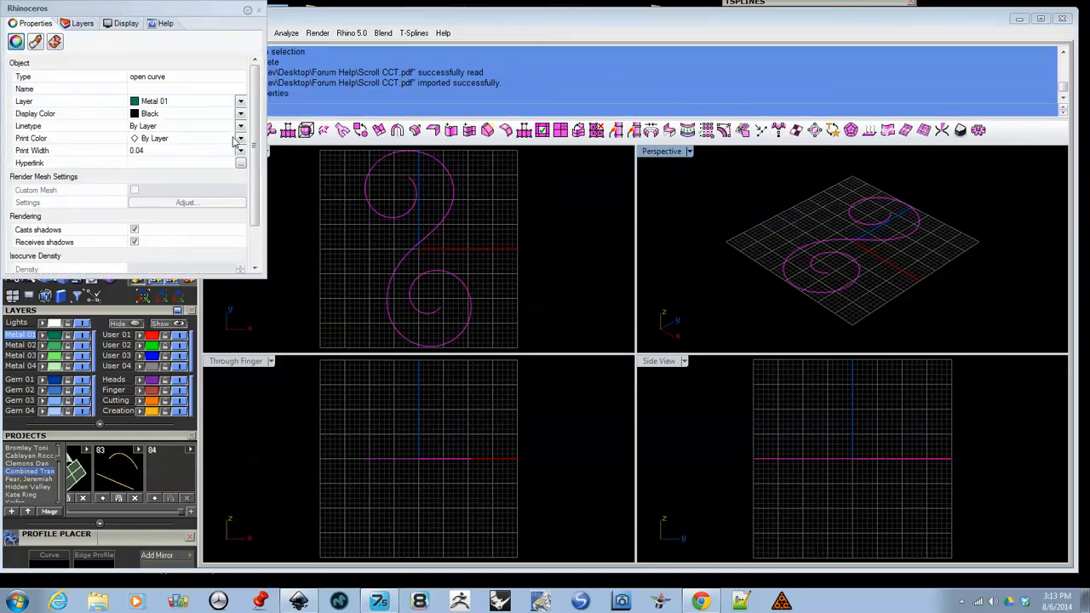
{"action": "left_click", "coordinate": [241, 113]}
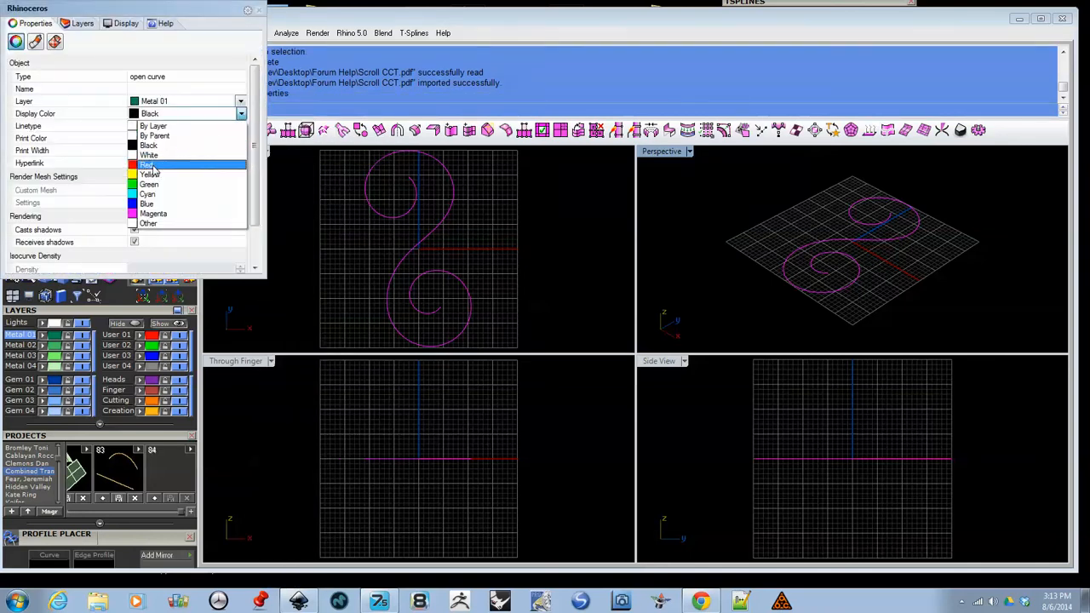
{"action": "left_click", "coordinate": [150, 165]}
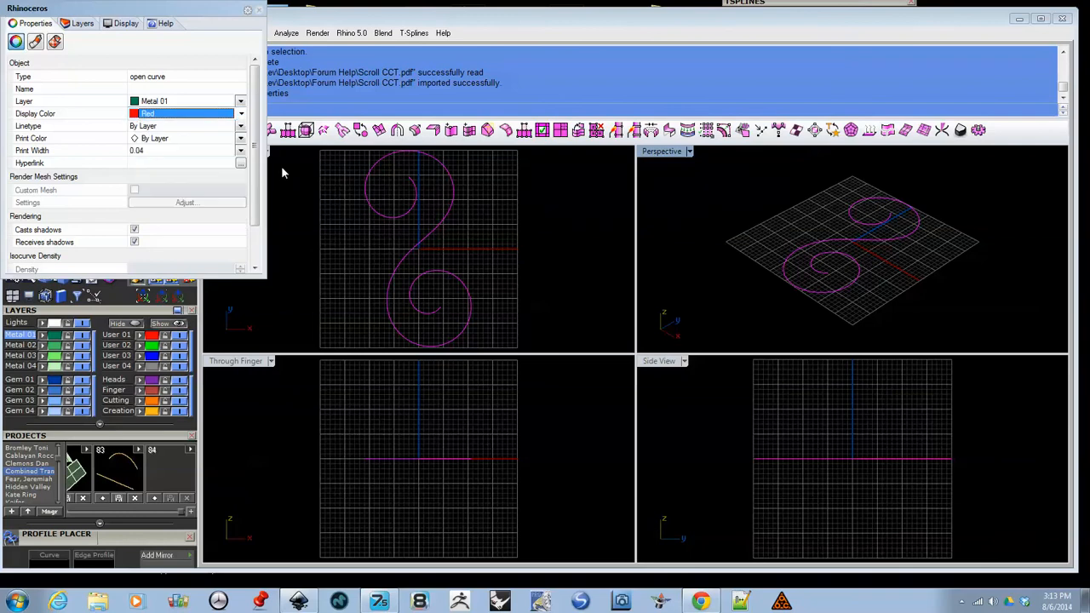
Close the curve's Properties window and deselect the scroll curve
{"action": "left_click", "coordinate": [259, 10]}
{"action": "left_click", "coordinate": [368, 239]}
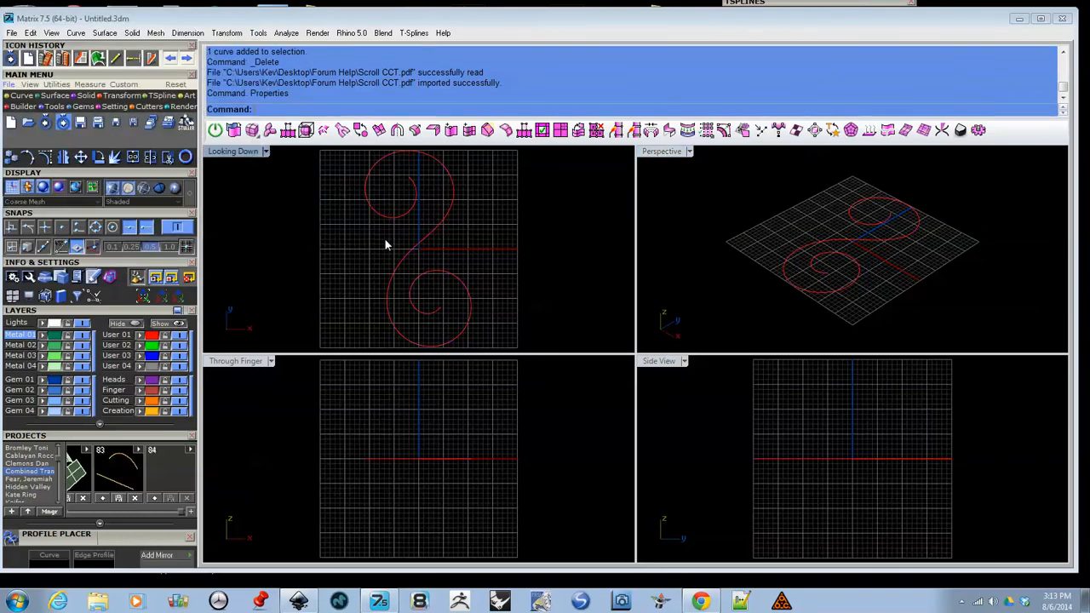
{"action": "right_click_drag", "start_coordinate": [382, 242], "coordinate": [395, 243]}
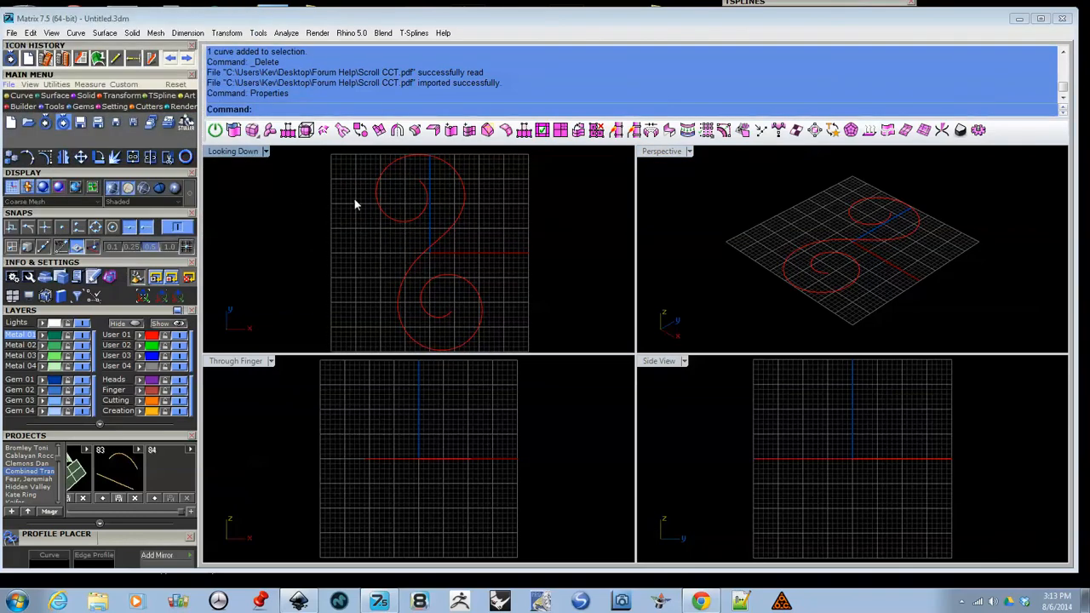
Show the scroll curve's control points in the maximized Perspective viewport, examine their spacing, and hide them again
{"action": "left_click", "coordinate": [441, 247]}
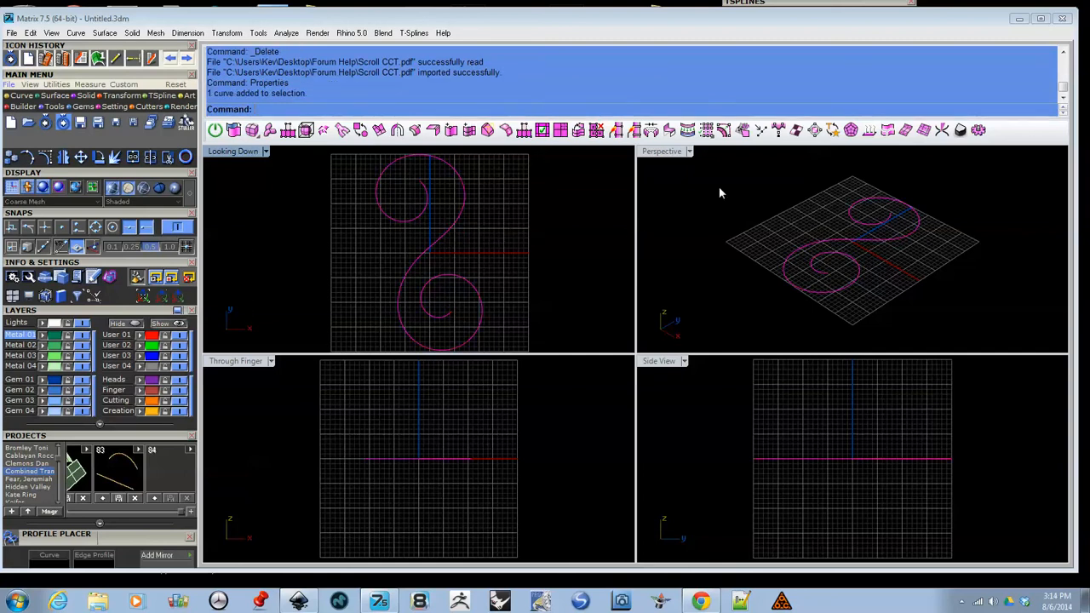
{"action": "double_click", "coordinate": [663, 151]}
{"action": "right_click_drag", "start_coordinate": [700, 290], "coordinate": [586, 333]}
{"action": "scroll", "coordinate": [640, 356], "scroll_direction": "up", "scroll_amount": 3}
{"action": "scroll", "coordinate": [615, 310], "scroll_direction": "up", "scroll_amount": 4}
{"action": "scroll", "coordinate": [565, 322], "scroll_direction": "down", "scroll_amount": 4}
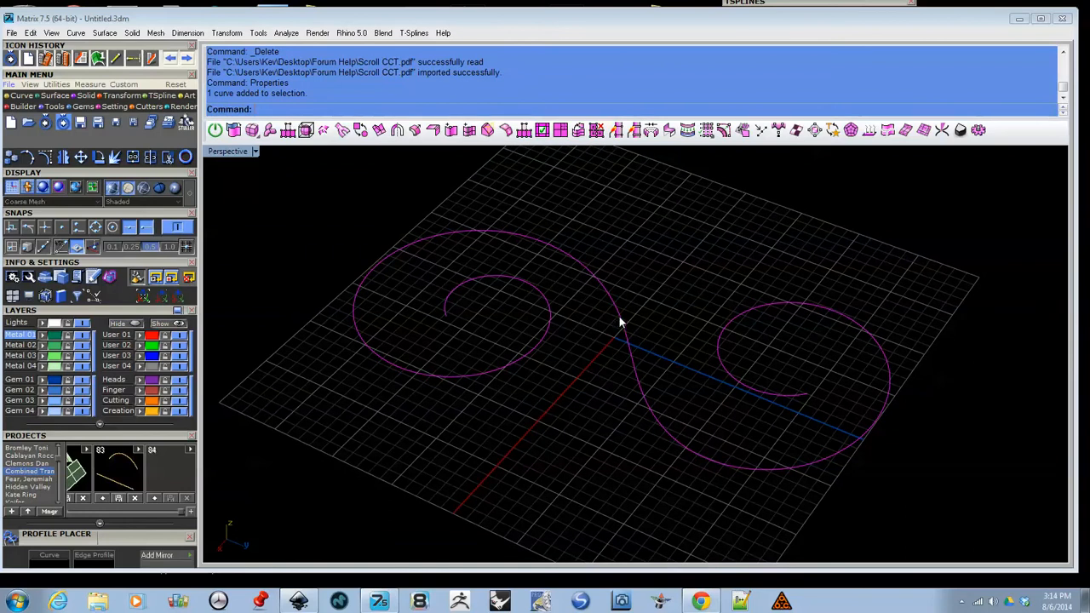
{"action": "key", "text": "F10"}
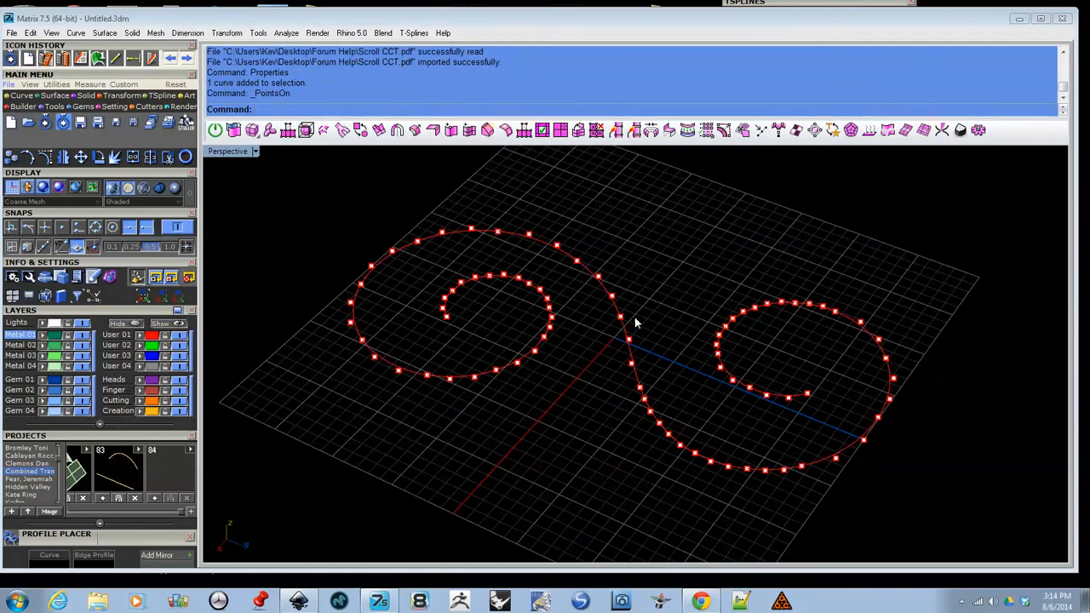
{"action": "right_click_drag", "start_coordinate": [672, 322], "coordinate": [630, 369]}
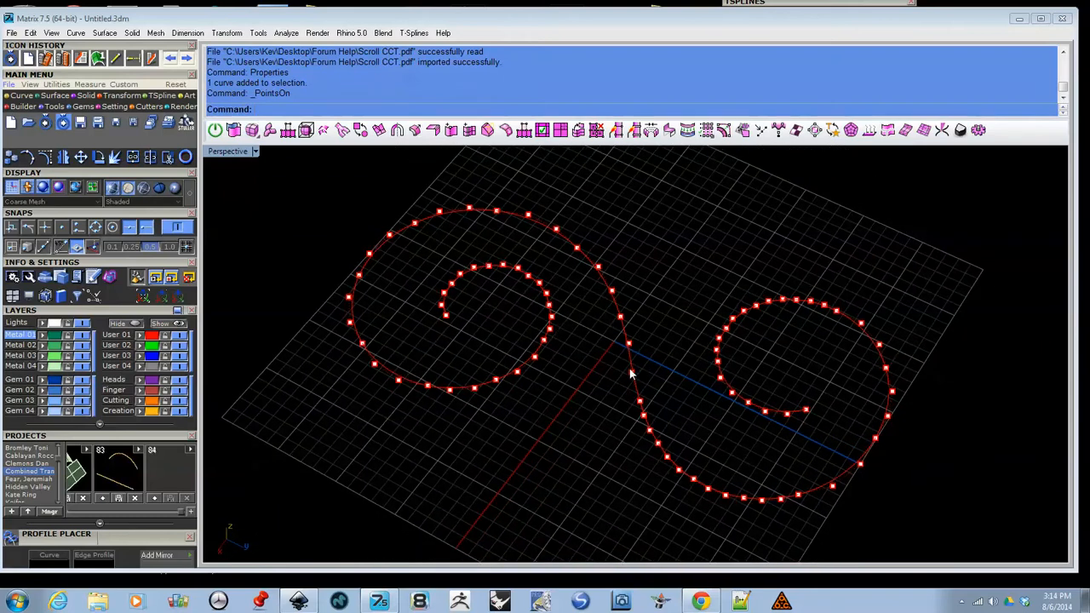
{"action": "key", "text": "F11"}
Run Profile Placer on the scroll curve and place a half-round profile at the middle of the S
{"action": "right_click_drag", "start_coordinate": [630, 372], "coordinate": [579, 269]}
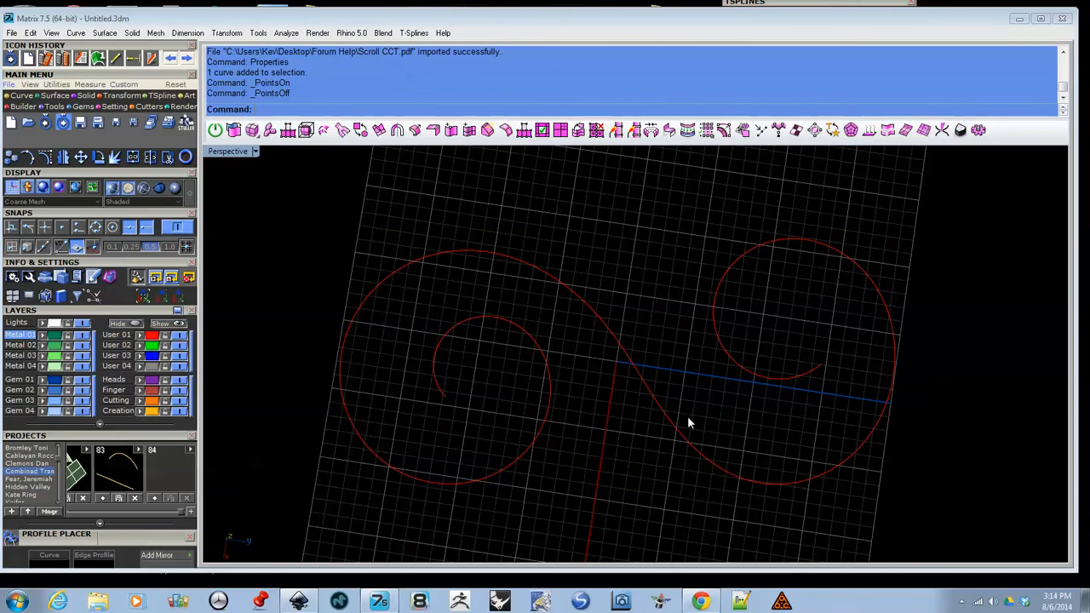
{"action": "right_click_drag", "start_coordinate": [570, 347], "coordinate": [583, 380]}
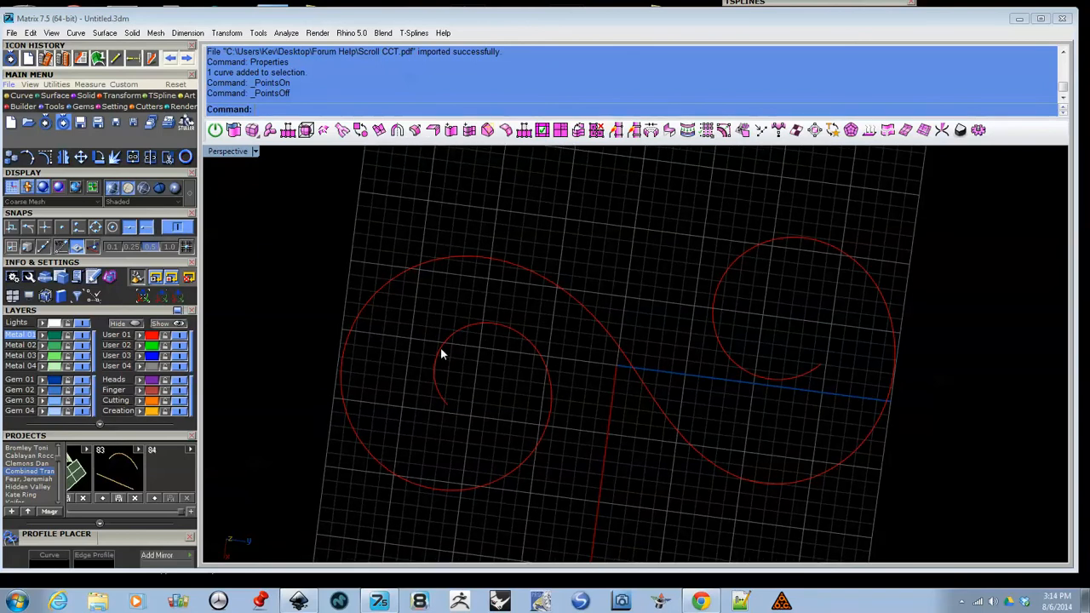
{"action": "right_click_drag", "start_coordinate": [778, 441], "coordinate": [719, 462]}
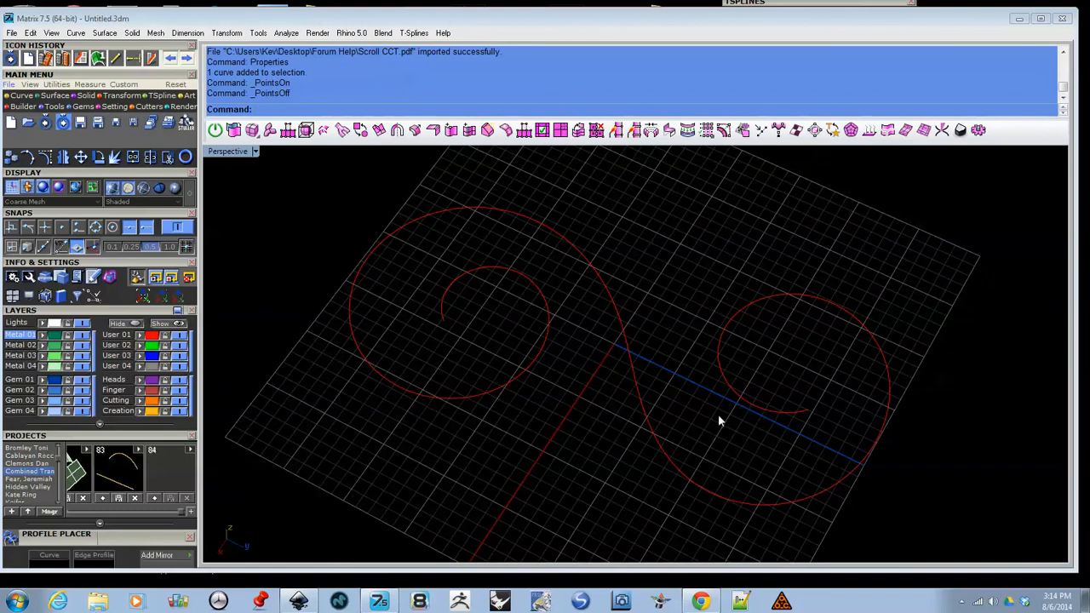
{"action": "right_click_drag", "start_coordinate": [694, 362], "coordinate": [706, 351]}
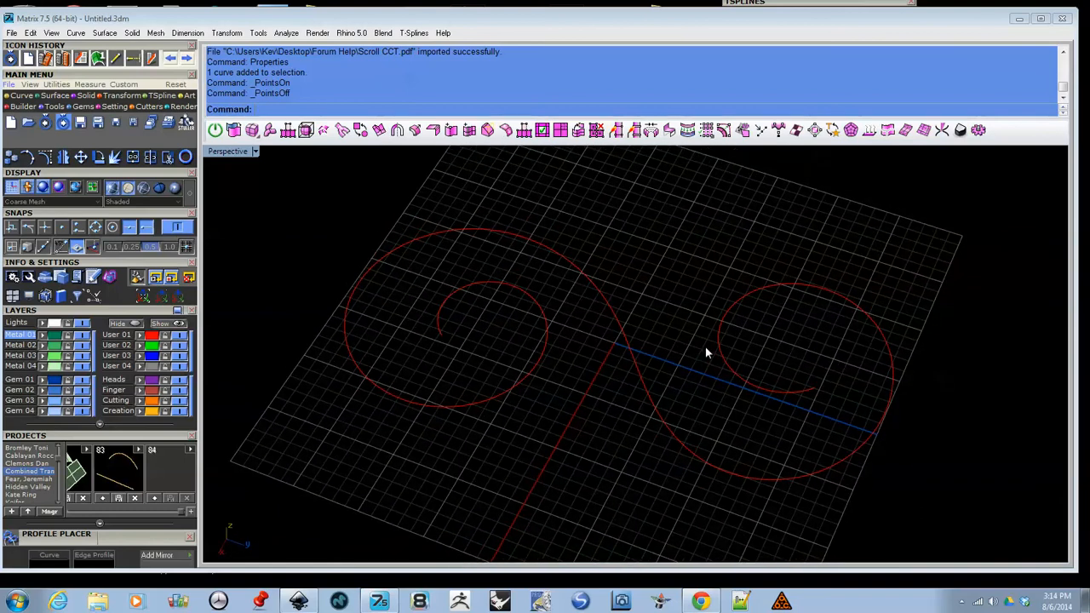
{"action": "left_click", "coordinate": [610, 321]}
{"action": "right_click_drag", "start_coordinate": [625, 338], "coordinate": [625, 295]}
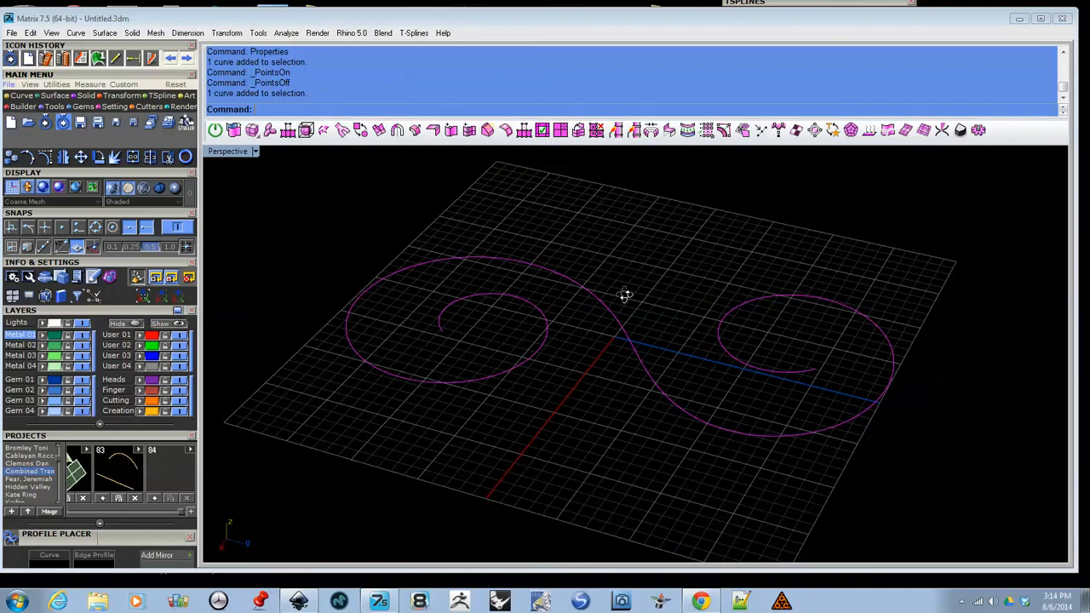
{"action": "middle_click", "coordinate": [615, 312]}
{"action": "scroll", "coordinate": [732, 306], "scroll_direction": "up", "scroll_amount": 2}
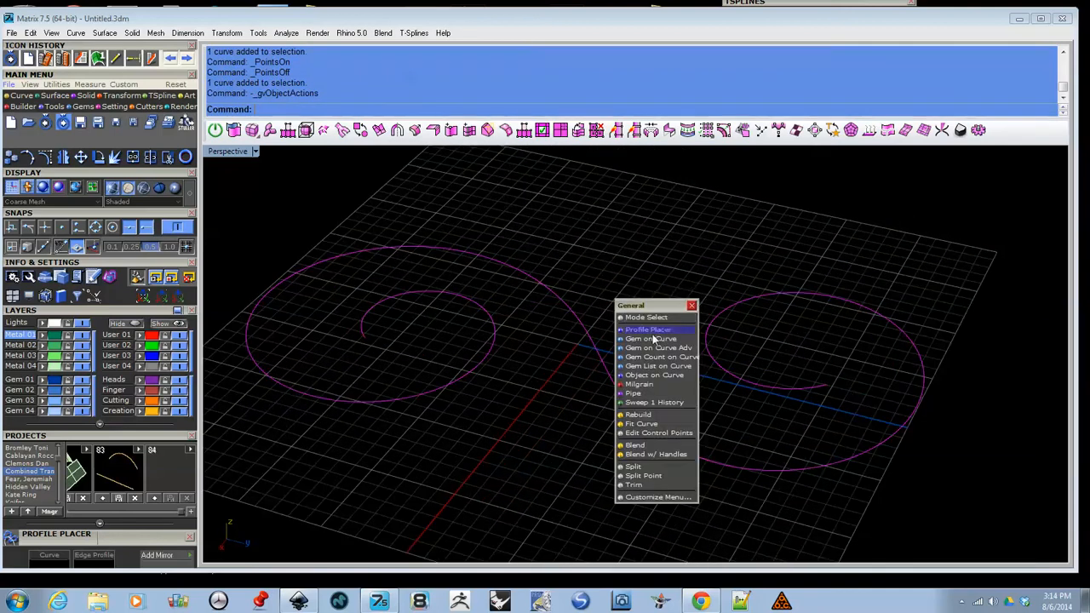
{"action": "left_click", "coordinate": [650, 330]}
{"action": "left_click_drag", "start_coordinate": [633, 333], "coordinate": [599, 304]}
{"action": "left_click_drag", "start_coordinate": [606, 259], "coordinate": [593, 258]}
{"action": "right_click_drag", "start_coordinate": [691, 277], "coordinate": [630, 314]}
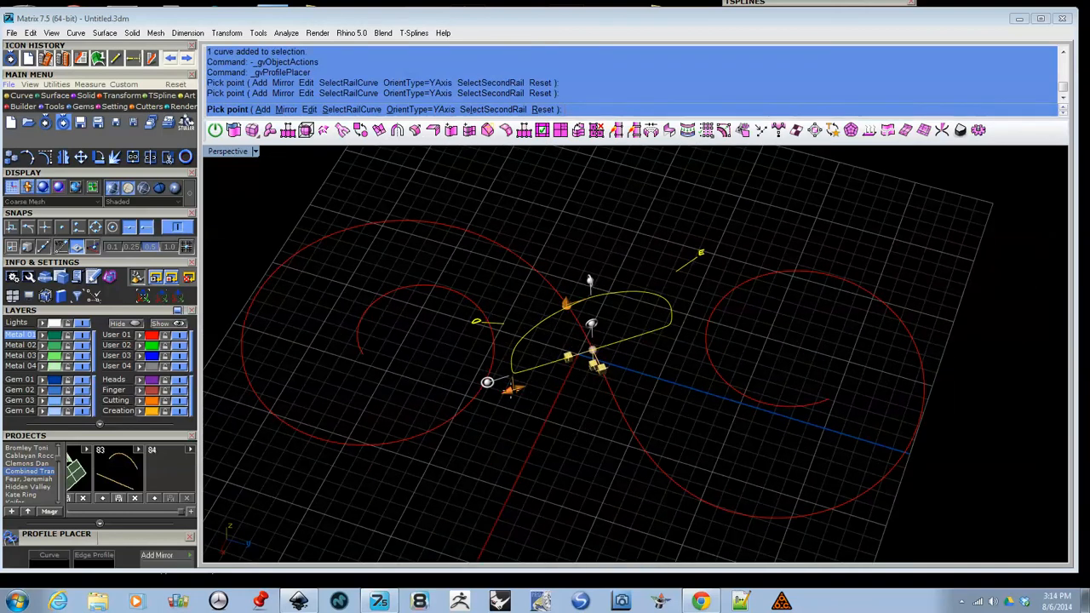
Reduce the middle profile's width and height so it forms a compact half-round across the curve
{"action": "left_click", "coordinate": [514, 390]}
{"action": "left_click_drag", "start_coordinate": [516, 390], "coordinate": [564, 372]}
{"action": "right_click_drag", "start_coordinate": [632, 337], "coordinate": [588, 333]}
{"action": "left_click_drag", "start_coordinate": [565, 359], "coordinate": [558, 359]}
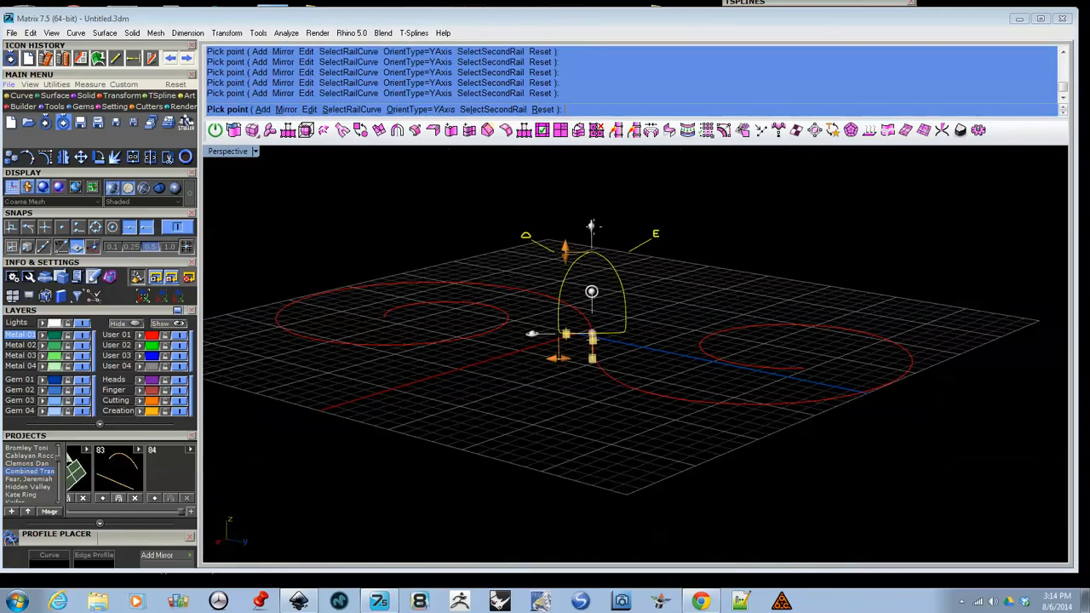
{"action": "left_click_drag", "start_coordinate": [563, 247], "coordinate": [564, 287]}
{"action": "scroll", "coordinate": [728, 324], "scroll_direction": "up", "scroll_amount": 3}
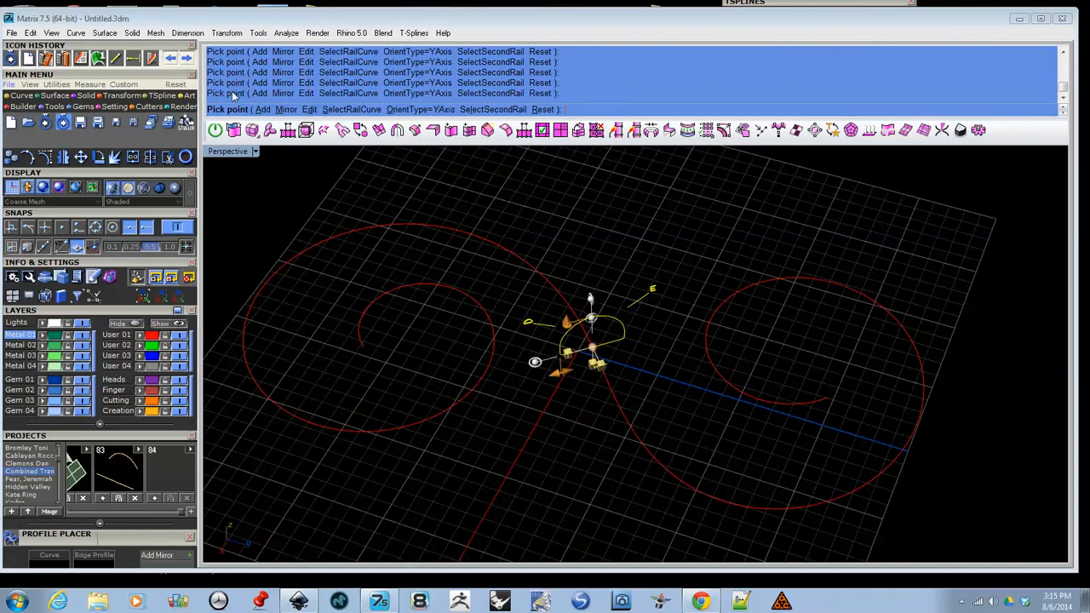
Add a second profile at the scroll's inner end nearest the blue axis, about 0.9 mm wide and 1.9 mm high
{"action": "left_click", "coordinate": [263, 109]}
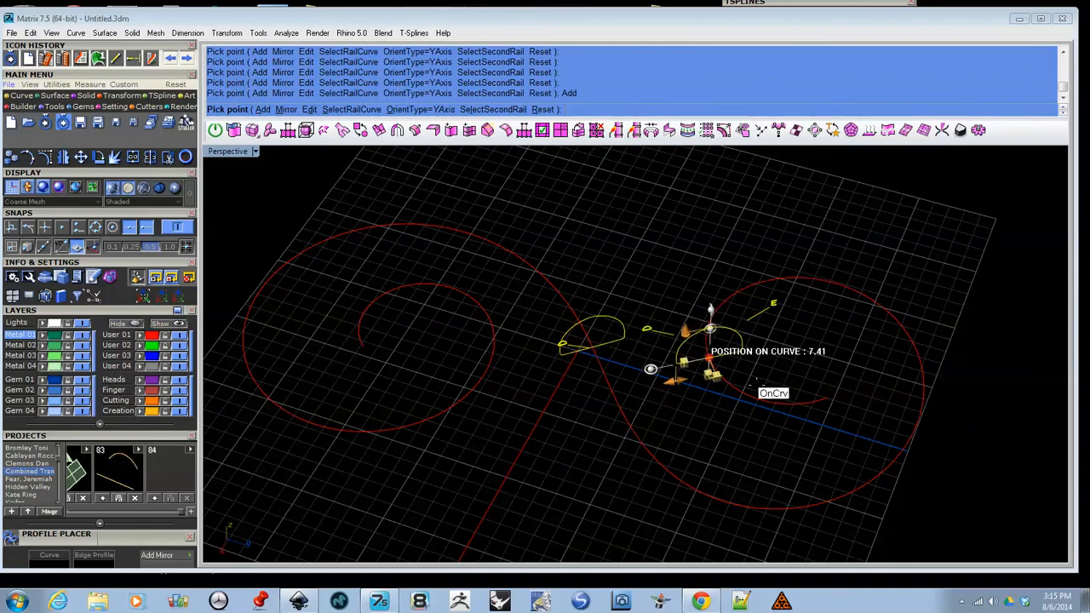
{"action": "left_click", "coordinate": [828, 399]}
{"action": "right_click_drag", "start_coordinate": [828, 399], "coordinate": [496, 323]}
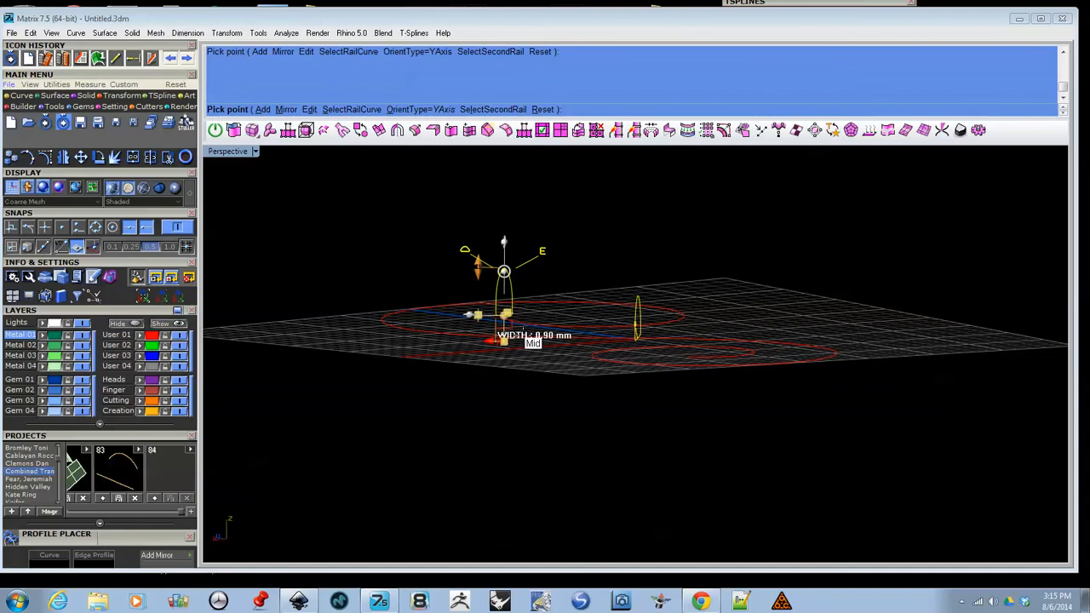
{"action": "right_click_drag", "start_coordinate": [539, 294], "coordinate": [558, 300]}
{"action": "left_click", "coordinate": [502, 293]}
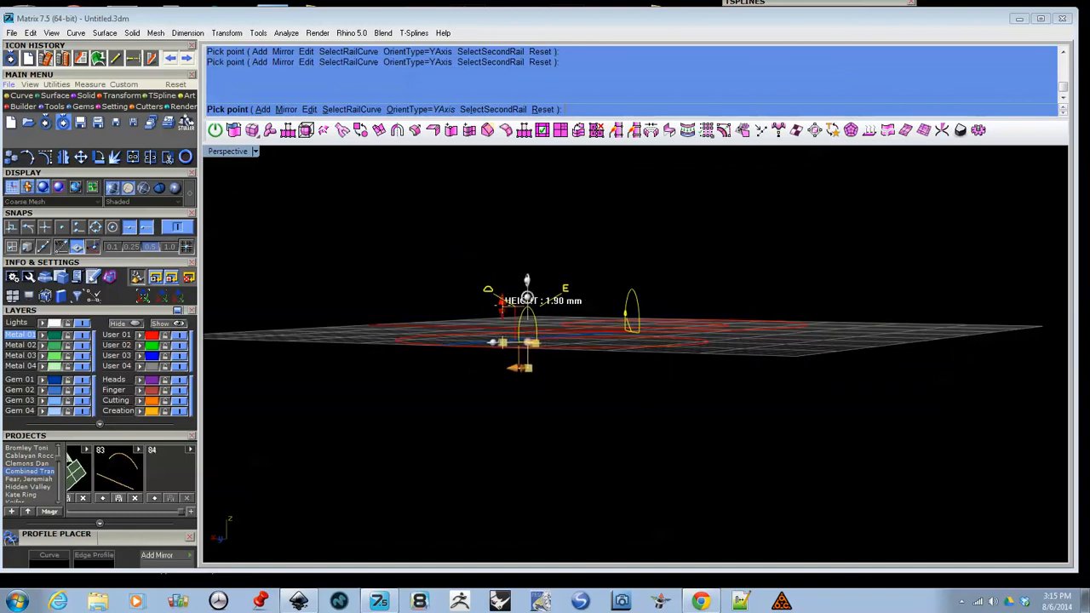
{"action": "right_click_drag", "start_coordinate": [456, 310], "coordinate": [790, 325]}
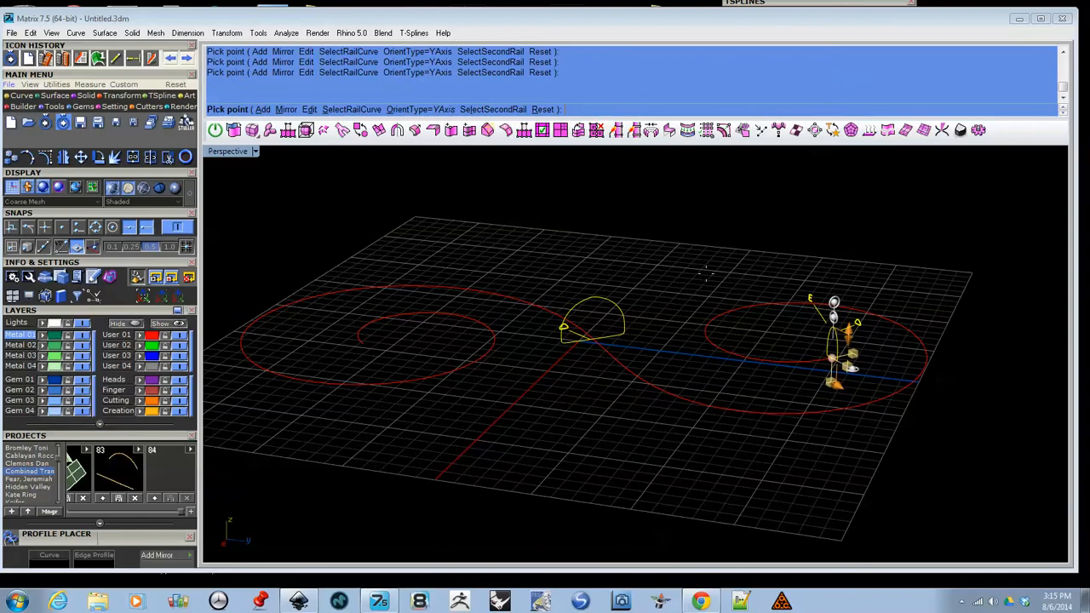
Add a third small profile at the opposite inner end of the scroll and finish Profile Placer
{"action": "left_click", "coordinate": [262, 109]}
{"action": "left_click", "coordinate": [833, 358]}
{"action": "left_click", "coordinate": [594, 344]}
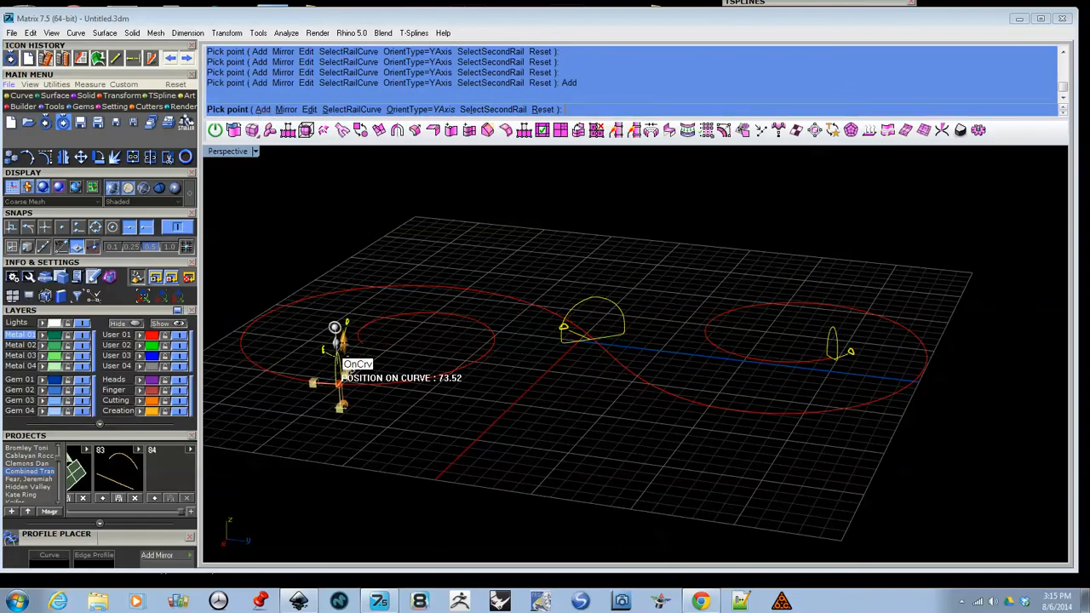
{"action": "left_click", "coordinate": [361, 341]}
{"action": "right_click", "coordinate": [359, 363]}
Try to sweep the three profiles along the scroll curve with Sweep 1 History, and undo the sweep
{"action": "right_click_drag", "start_coordinate": [528, 351], "coordinate": [533, 426]}
{"action": "left_click", "coordinate": [619, 390]}
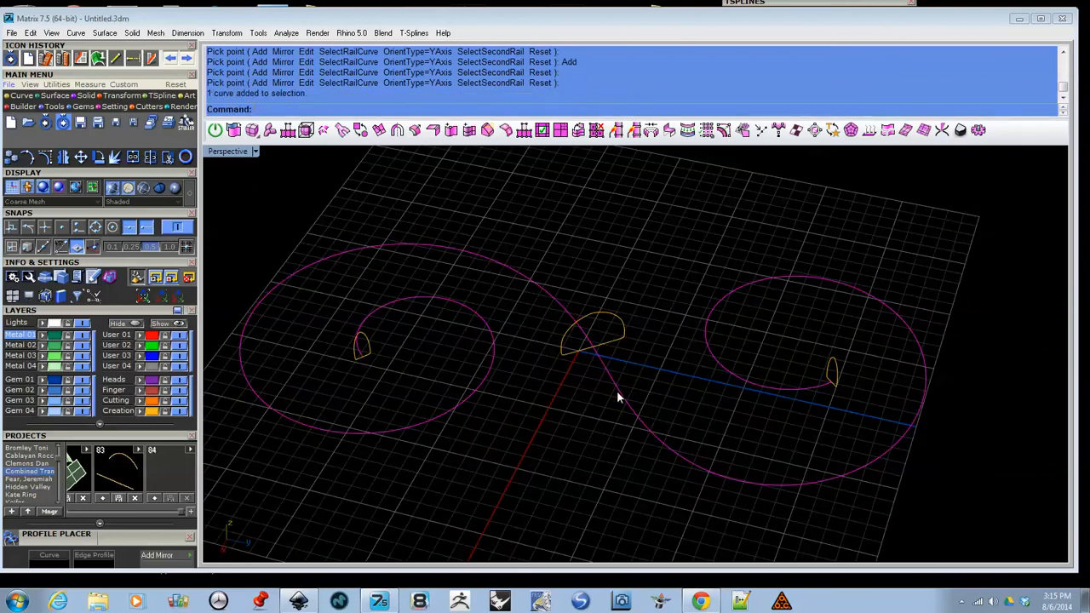
{"action": "right_click", "coordinate": [617, 390]}
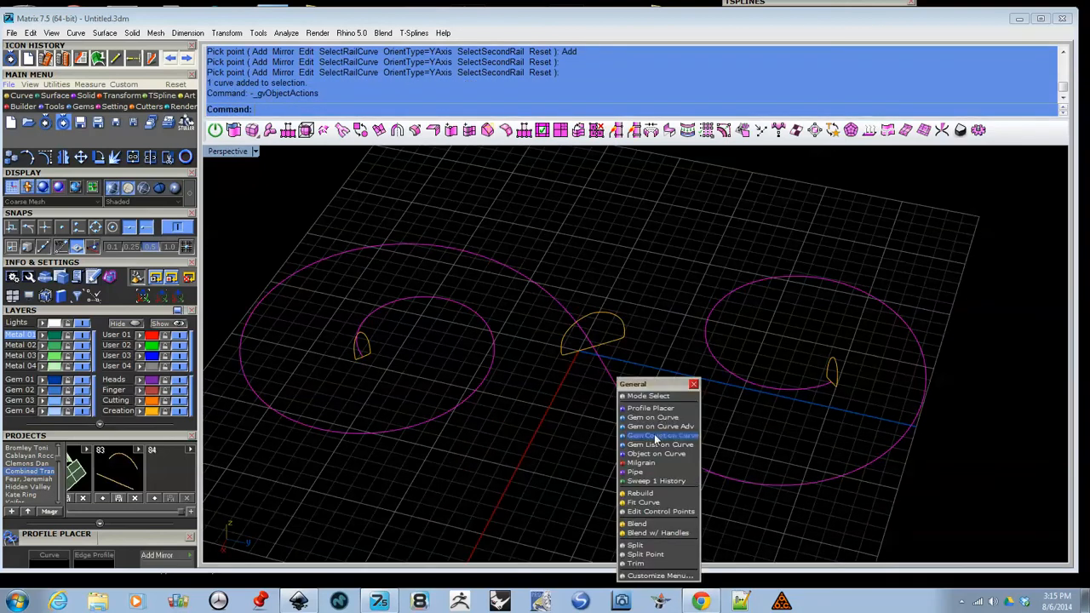
{"action": "left_click", "coordinate": [655, 481]}
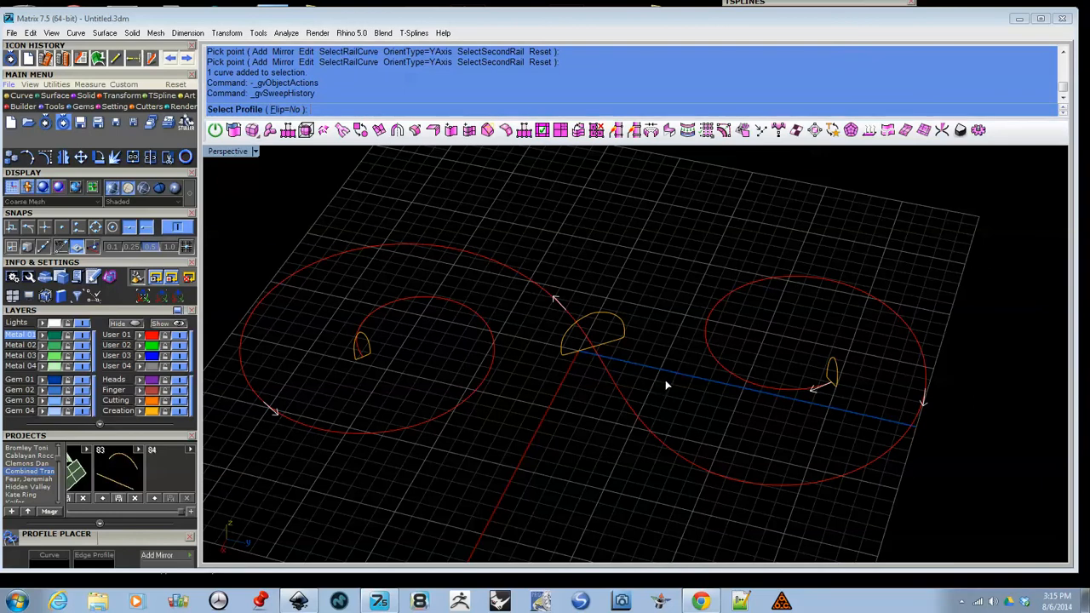
{"action": "left_click", "coordinate": [833, 372]}
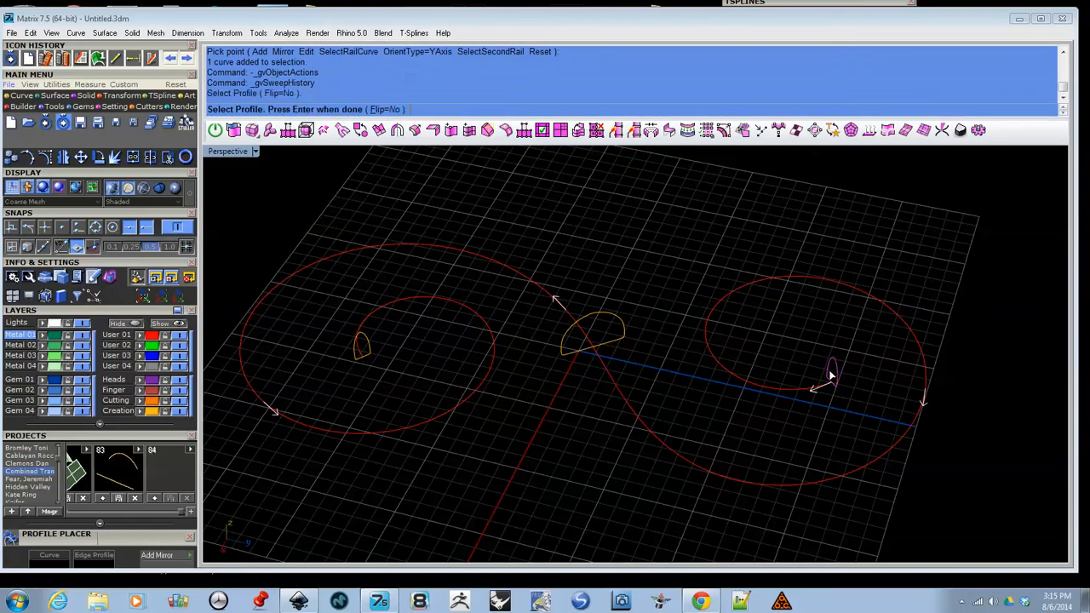
{"action": "left_click", "coordinate": [564, 351]}
{"action": "left_click", "coordinate": [365, 353]}
{"action": "left_click", "coordinate": [380, 352]}
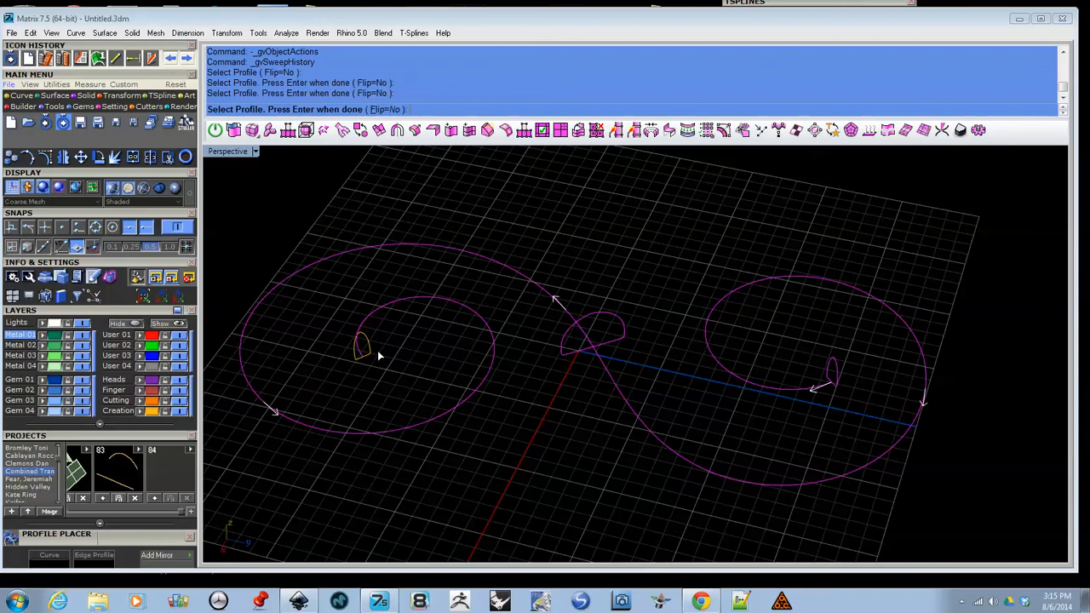
{"action": "left_click", "coordinate": [368, 353]}
{"action": "key", "text": "Return"}
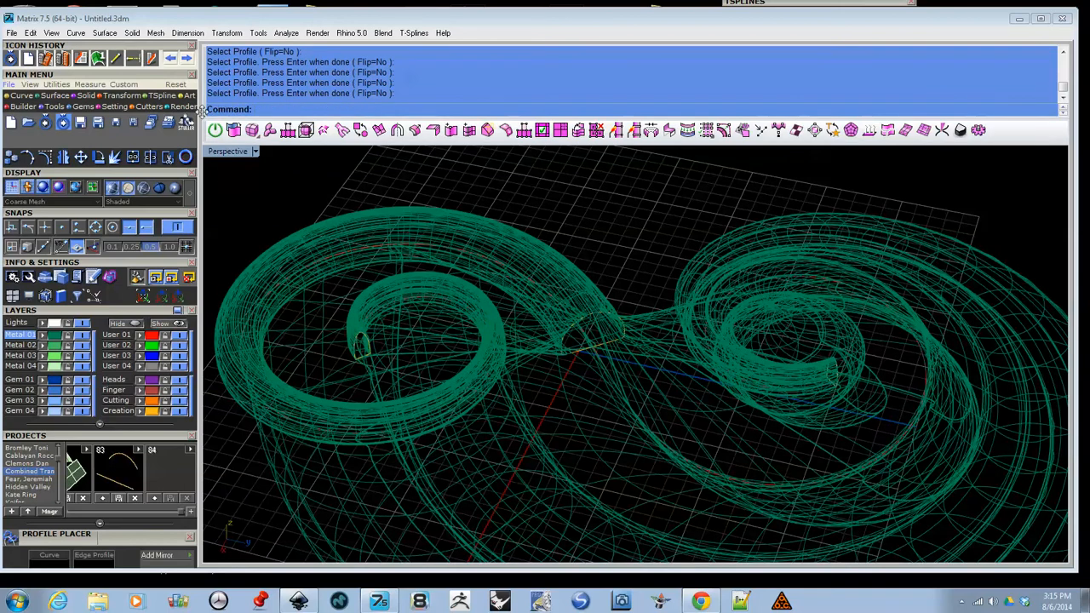
{"action": "key", "text": "ctrl+z"}
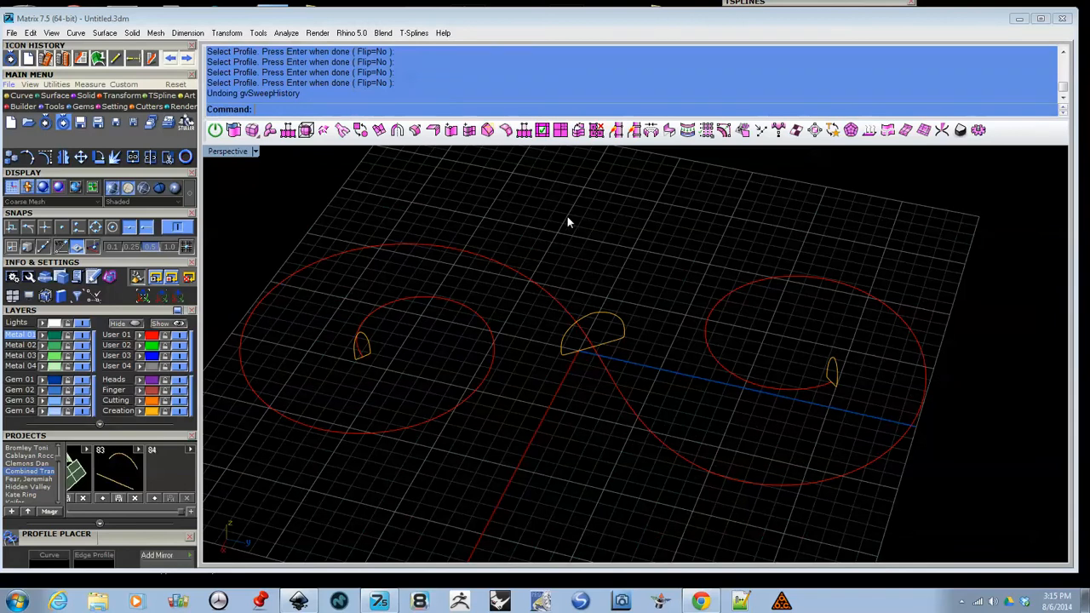
Sweep the end, middle and opposite end profiles in that order along the scroll curve with Sweep 1 History
{"action": "left_click", "coordinate": [560, 317]}
{"action": "key", "text": "F6"}
{"action": "left_click", "coordinate": [710, 500]}
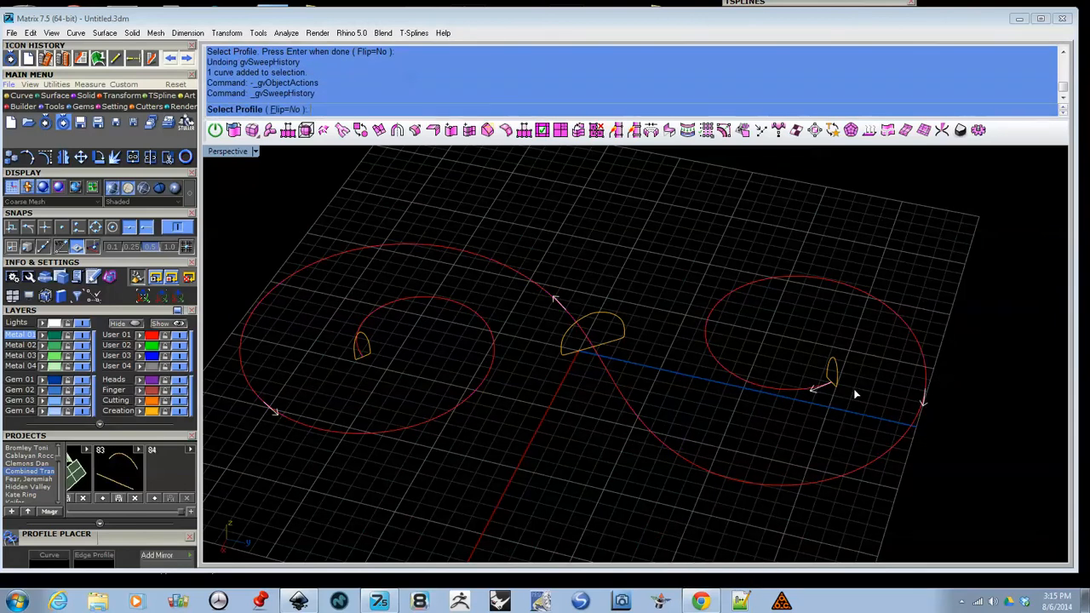
{"action": "left_click", "coordinate": [835, 375]}
{"action": "left_click", "coordinate": [582, 350]}
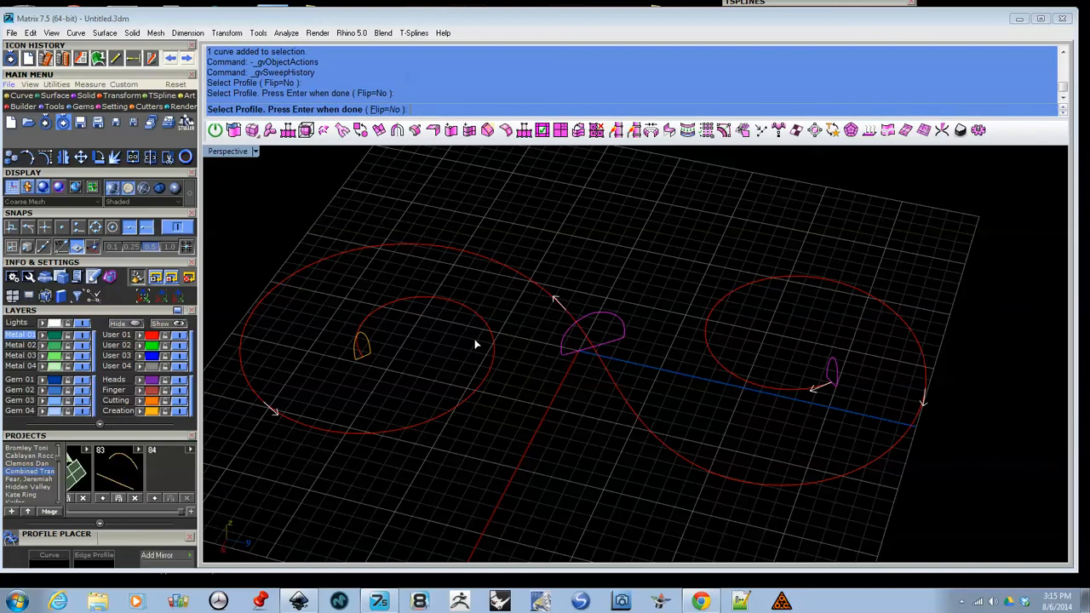
{"action": "left_click", "coordinate": [364, 357]}
{"action": "key", "text": "Return"}
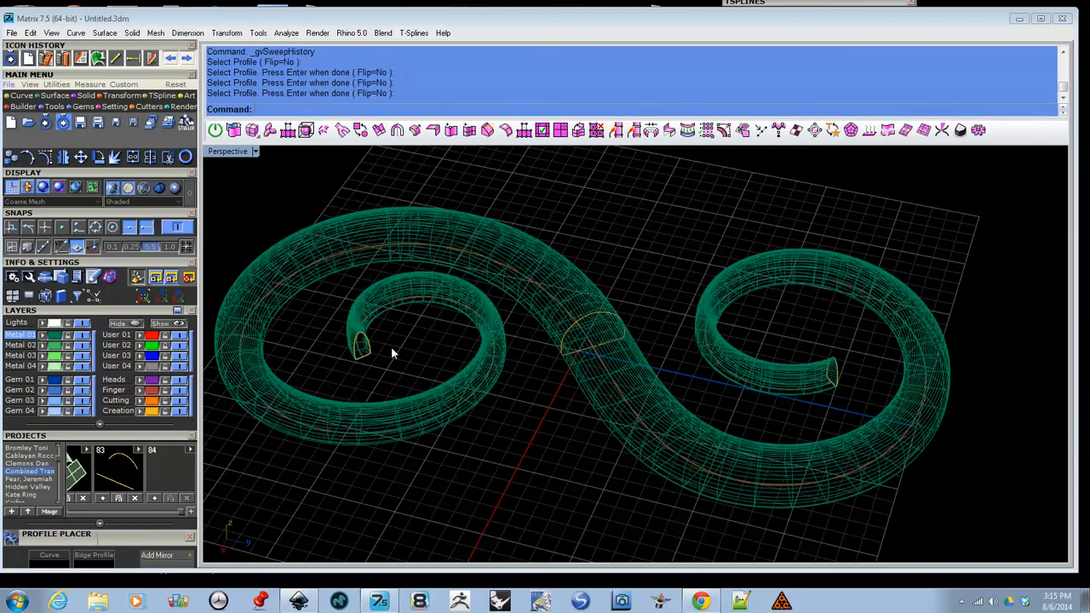
Examine the swept scroll's shape and taper from above in the maximized Looking Down viewport
{"action": "right_click_drag", "start_coordinate": [592, 343], "coordinate": [550, 322]}
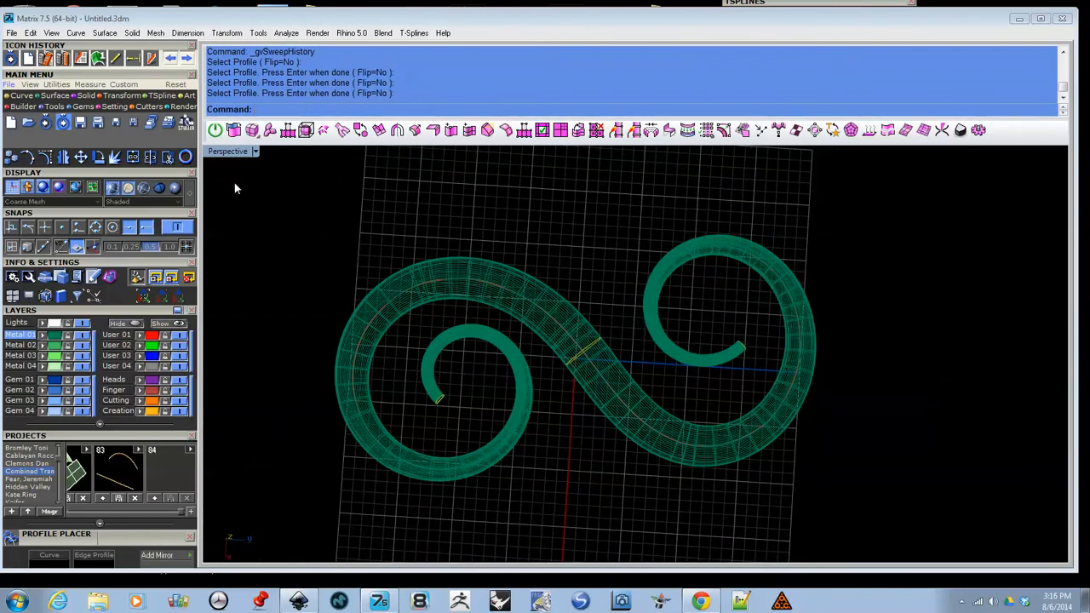
{"action": "double_click", "coordinate": [228, 152]}
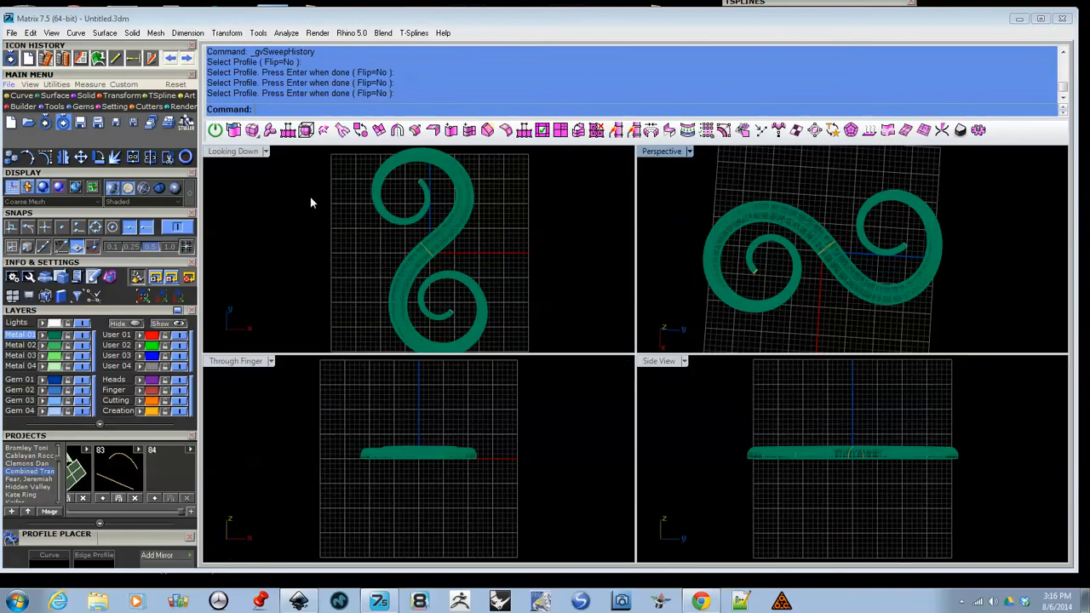
{"action": "double_click", "coordinate": [251, 153]}
{"action": "right_click_drag", "start_coordinate": [596, 304], "coordinate": [520, 295]}
{"action": "scroll", "coordinate": [511, 304], "scroll_direction": "down", "scroll_amount": 2}
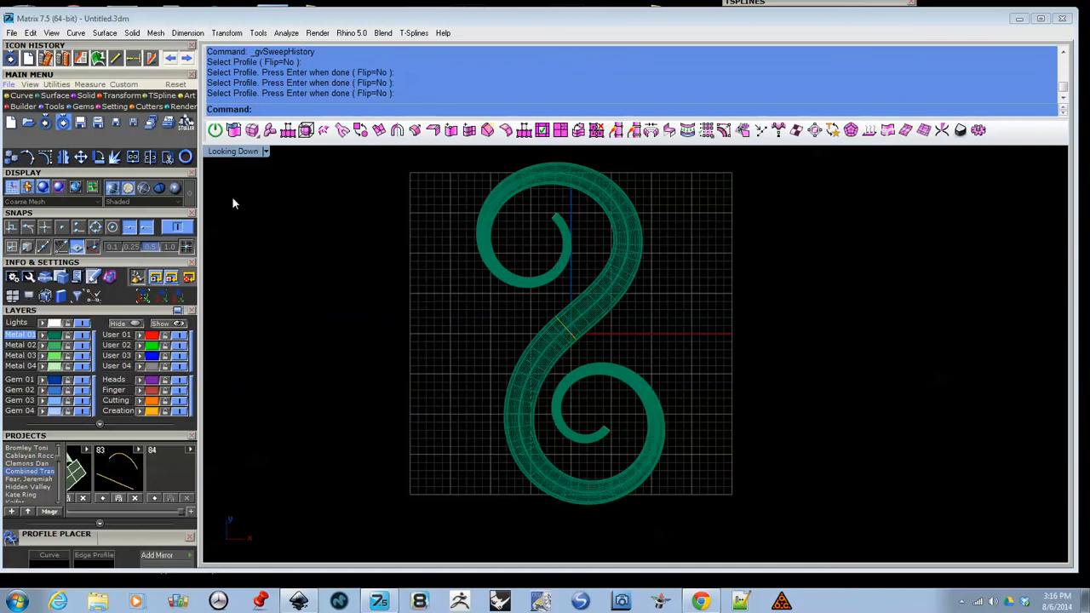
Rebuild the swept scroll surface with 31 U and 5 V points at degree 3 in both directions, deleting the input and retrimming
{"action": "double_click", "coordinate": [232, 153]}
{"action": "double_click", "coordinate": [665, 156]}
{"action": "mouse_move", "coordinate": [603, 309]}
{"action": "right_mouse_down"}
{"action": "mouse_move", "coordinate": [621, 267]}
{"action": "mouse_move", "coordinate": [579, 316]}
{"action": "mouse_move", "coordinate": [601, 302]}
{"action": "right_mouse_up"}
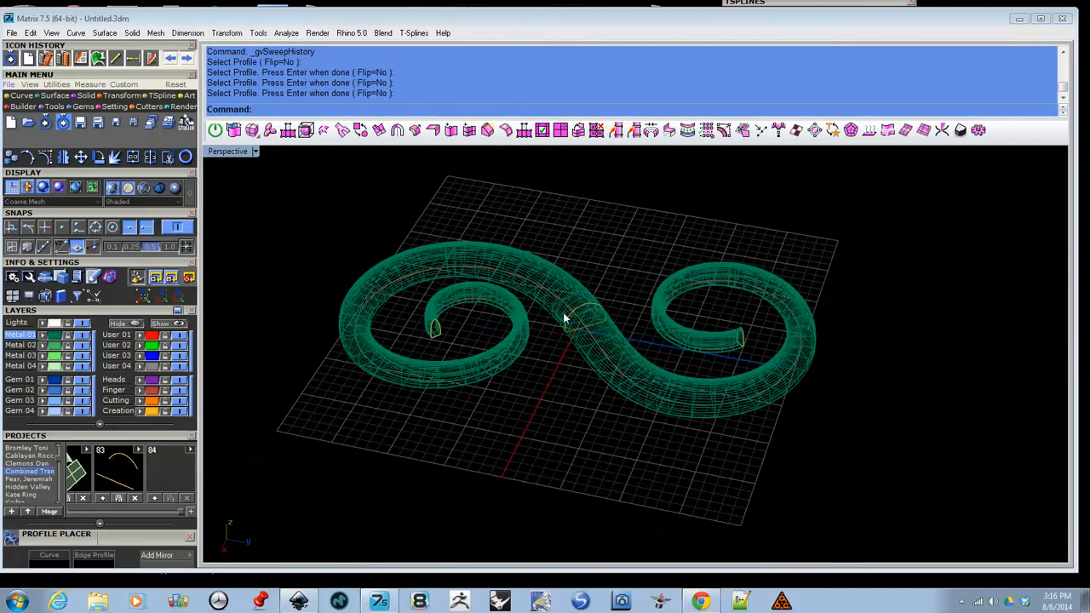
{"action": "left_click", "coordinate": [563, 314]}
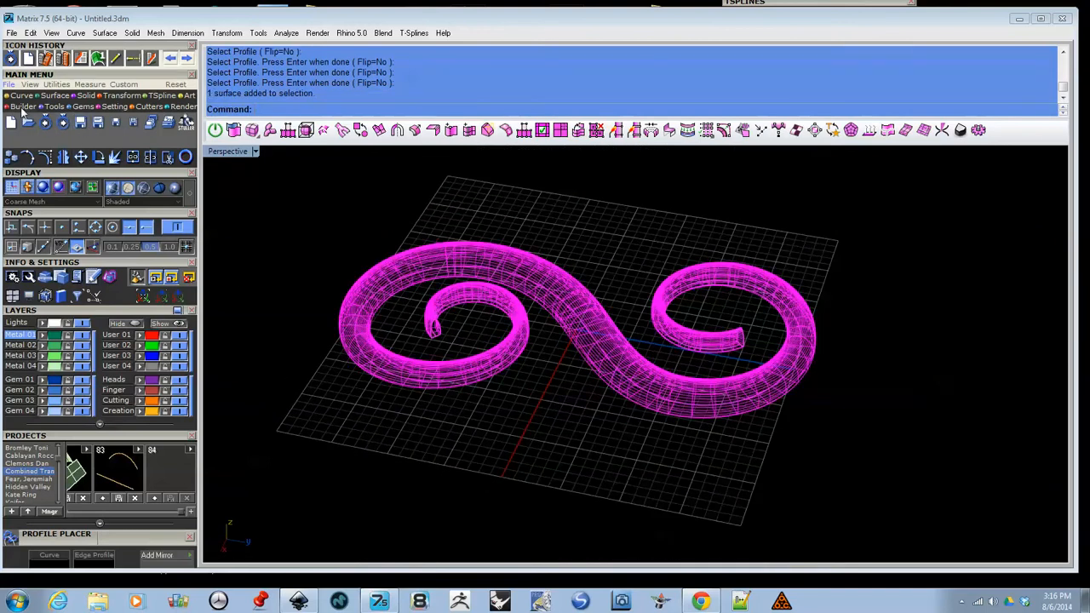
{"action": "left_click", "coordinate": [49, 97]}
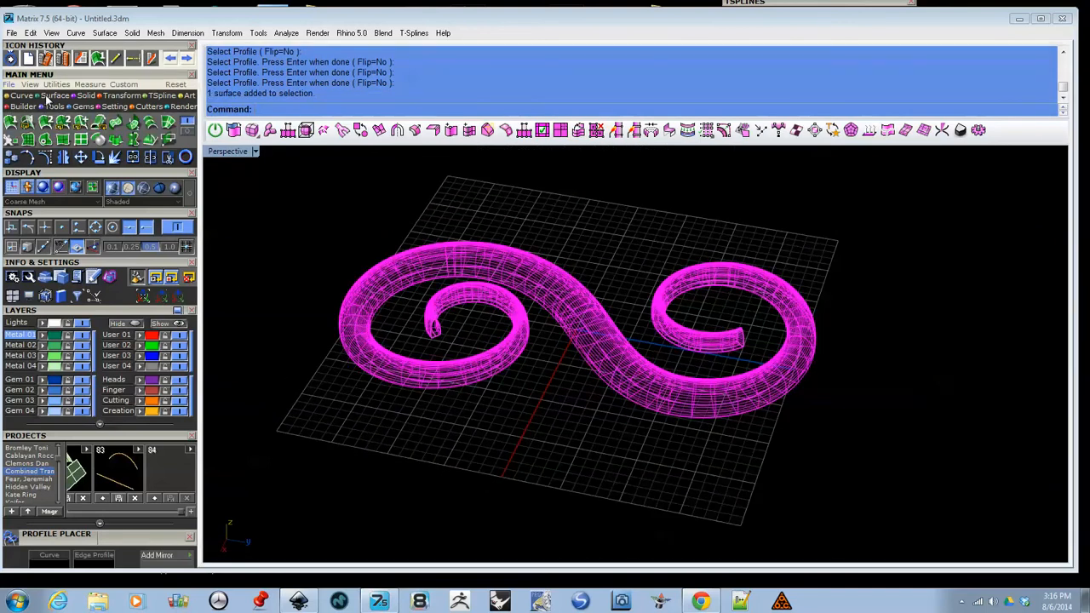
{"action": "left_click", "coordinate": [11, 141]}
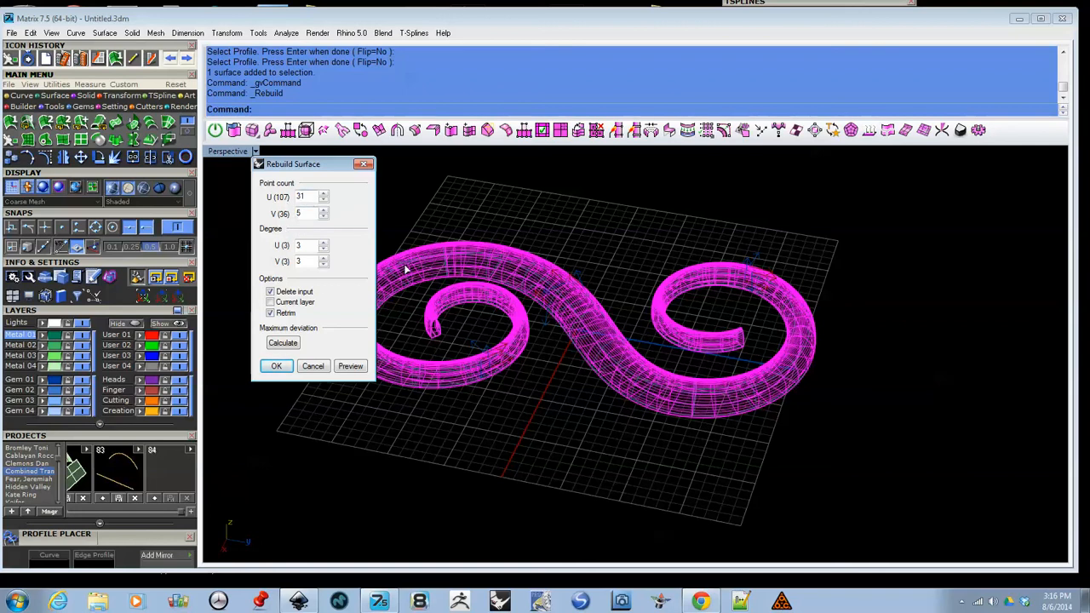
{"action": "left_click", "coordinate": [276, 367]}
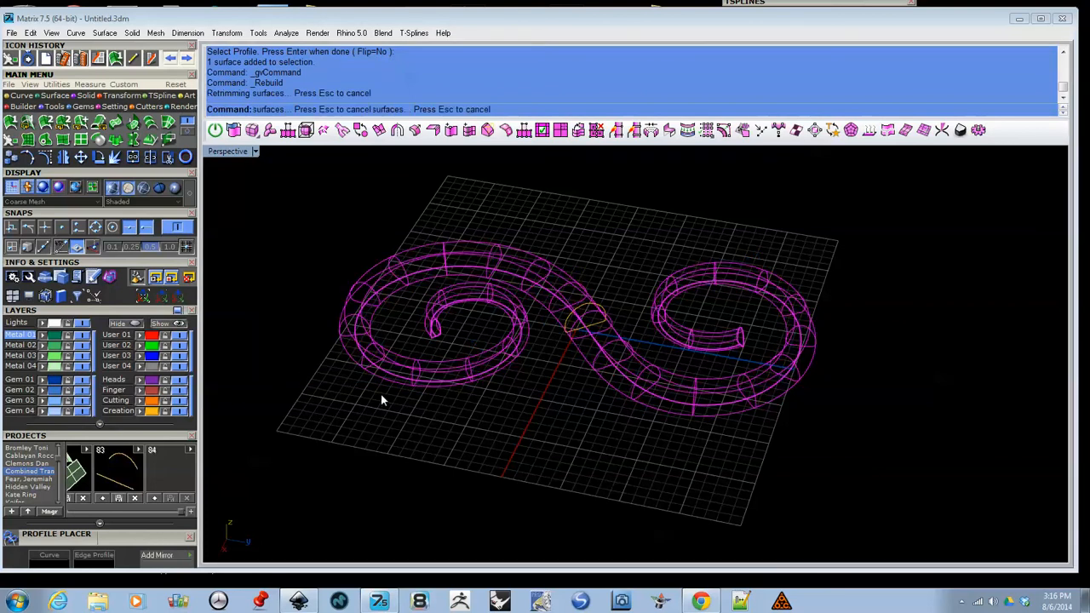
Convert the rebuilt scroll surface to a T-Spline and turn on the T-Splines move manipulator
{"action": "mouse_move", "coordinate": [570, 411]}
{"action": "right_mouse_down"}
{"action": "mouse_move", "coordinate": [565, 397]}
{"action": "mouse_move", "coordinate": [594, 457]}
{"action": "mouse_move", "coordinate": [594, 438]}
{"action": "mouse_move", "coordinate": [595, 475]}
{"action": "mouse_move", "coordinate": [582, 382]}
{"action": "mouse_move", "coordinate": [551, 324]}
{"action": "mouse_move", "coordinate": [488, 295]}
{"action": "mouse_move", "coordinate": [565, 362]}
{"action": "mouse_move", "coordinate": [573, 401]}
{"action": "right_mouse_up"}
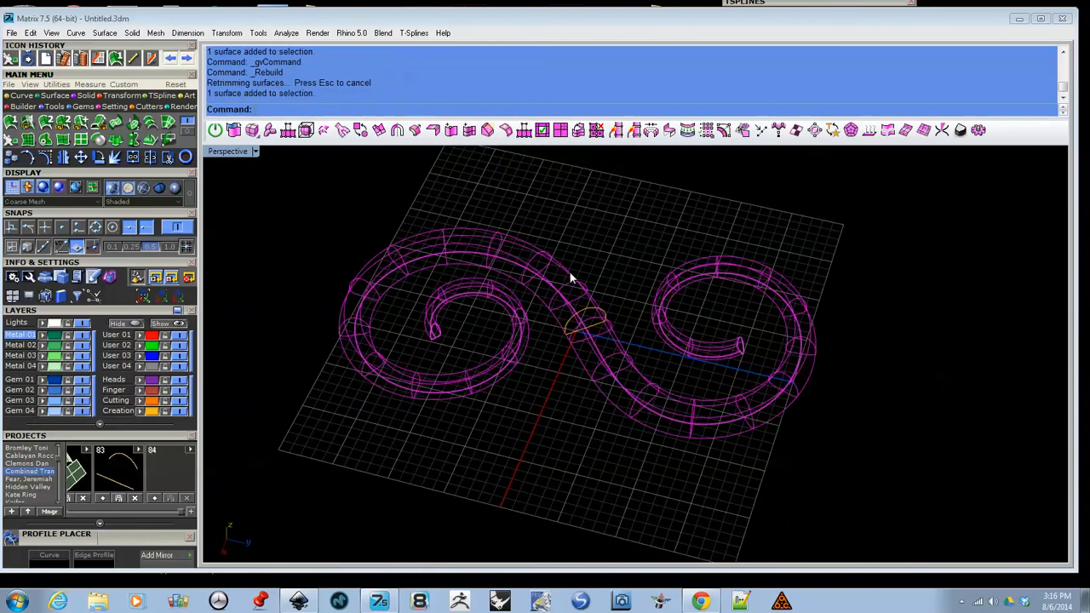
{"action": "left_click", "coordinate": [239, 136]}
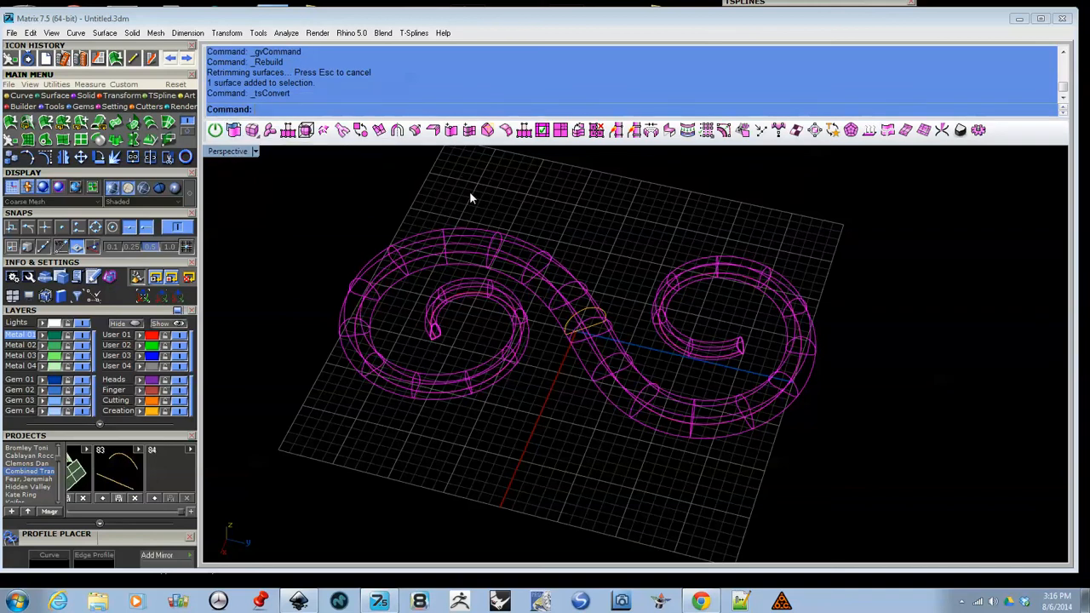
{"action": "left_click", "coordinate": [848, 3]}
{"action": "left_click_drag", "start_coordinate": [832, 7], "coordinate": [867, 1]}
{"action": "left_click", "coordinate": [998, 221]}
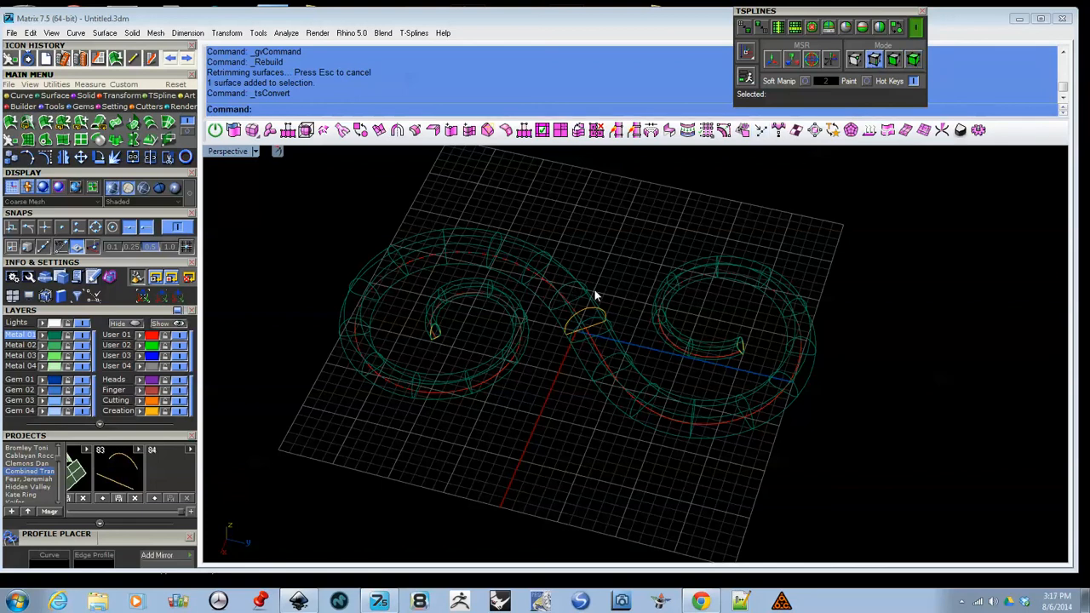
{"action": "left_click", "coordinate": [770, 63]}
{"action": "right_click_drag", "start_coordinate": [603, 284], "coordinate": [596, 247]}
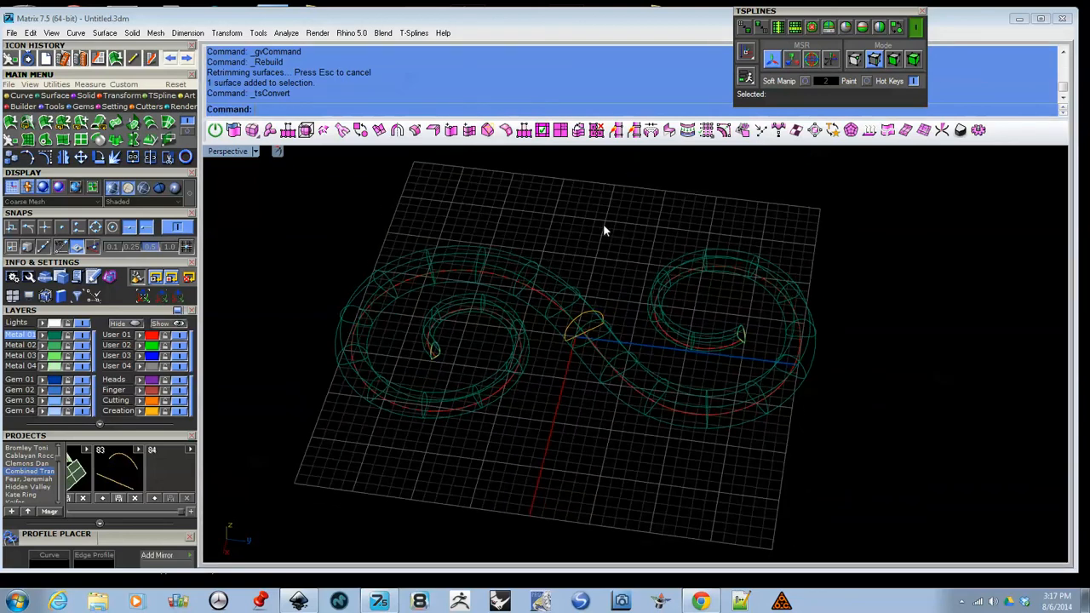
{"action": "right_click_drag", "start_coordinate": [606, 227], "coordinate": [645, 256]}
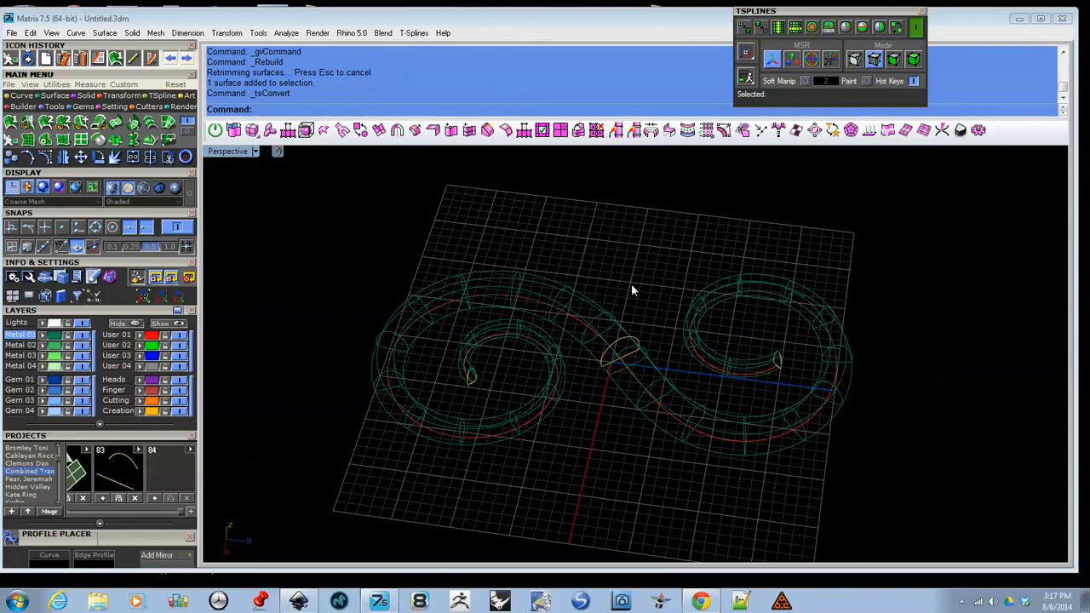
Import the saved straight line and arc from project slot 83 of Combined Transport, and leave them deselected
{"action": "left_click", "coordinate": [128, 484]}
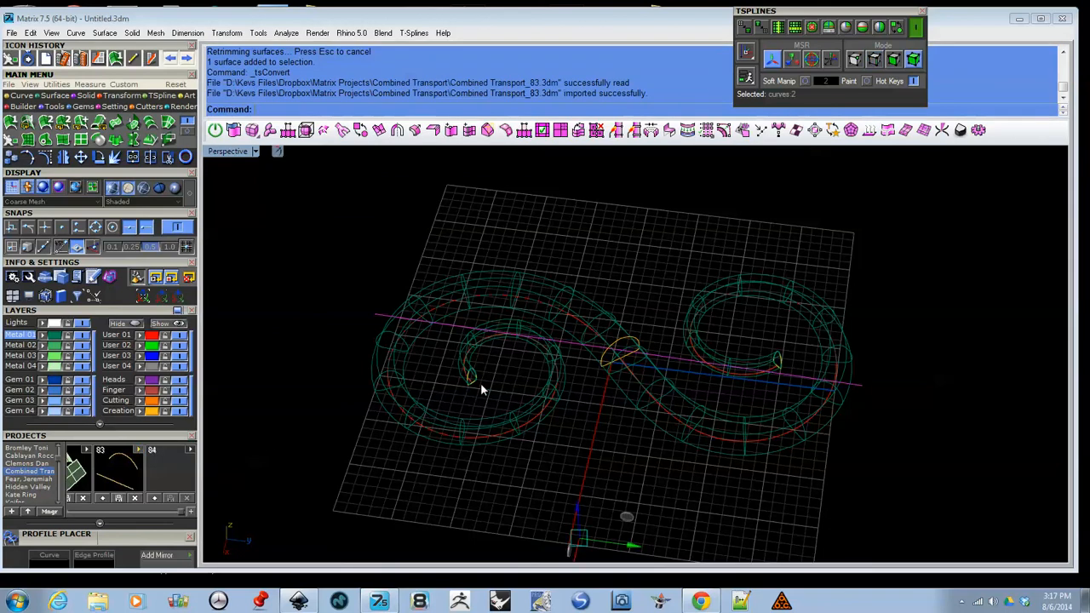
{"action": "scroll", "coordinate": [590, 341], "scroll_direction": "down", "scroll_amount": 3}
{"action": "right_click_drag", "start_coordinate": [589, 345], "coordinate": [657, 344]}
{"action": "scroll", "coordinate": [732, 330], "scroll_direction": "up", "scroll_amount": 5}
{"action": "right_click_drag", "start_coordinate": [730, 330], "coordinate": [811, 280]}
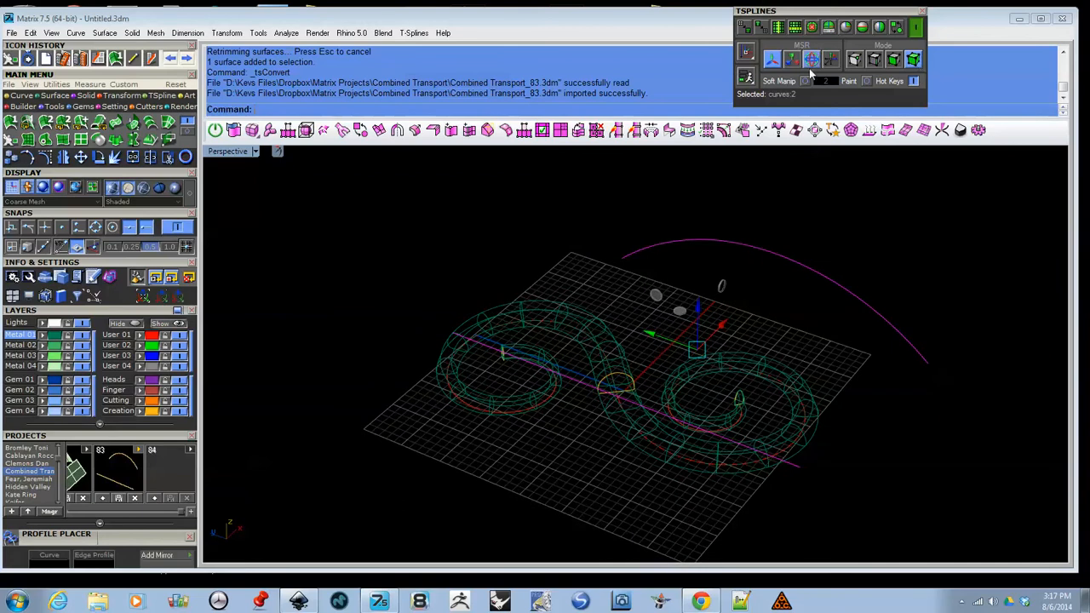
{"action": "left_click", "coordinate": [875, 176]}
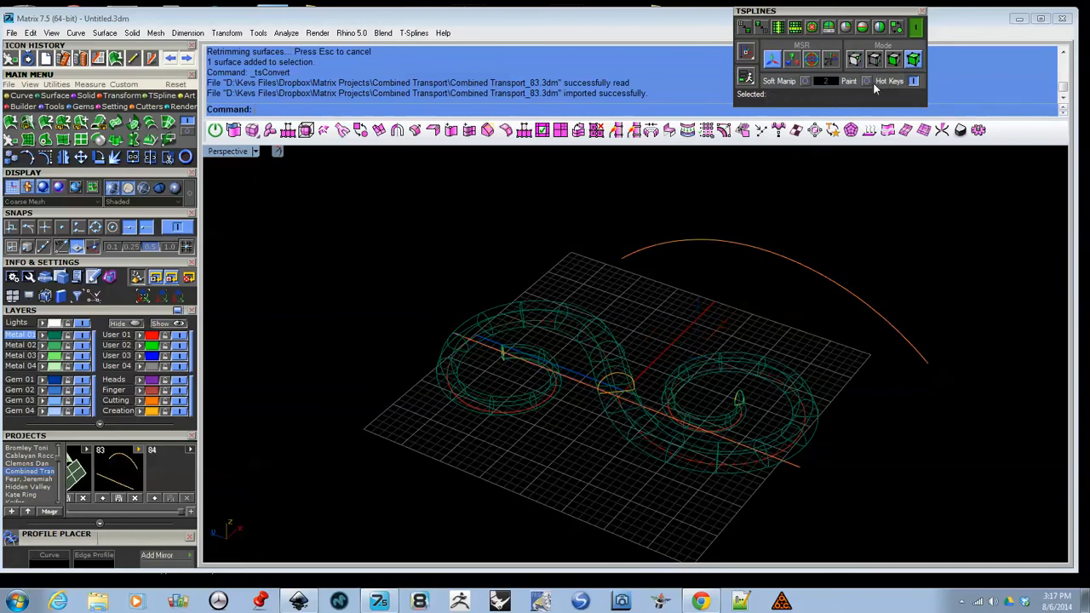
Show the scroll's T-Spline vertices and flow a copy of them with the scroll curve from the straight line onto the arc
{"action": "left_click", "coordinate": [855, 59]}
{"action": "right_click_drag", "start_coordinate": [627, 322], "coordinate": [689, 312]}
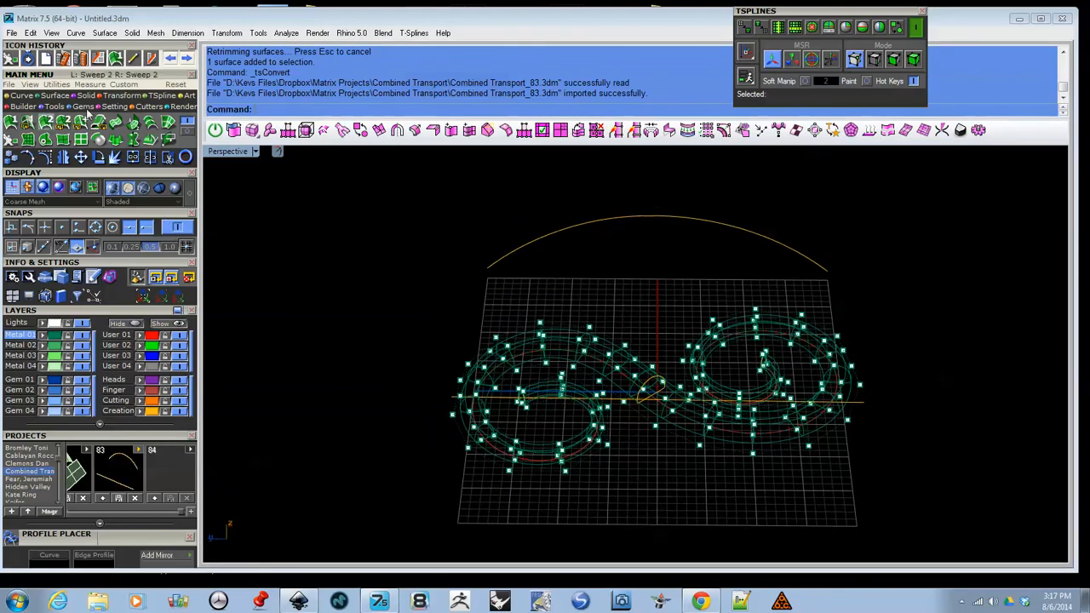
{"action": "left_click", "coordinate": [152, 60]}
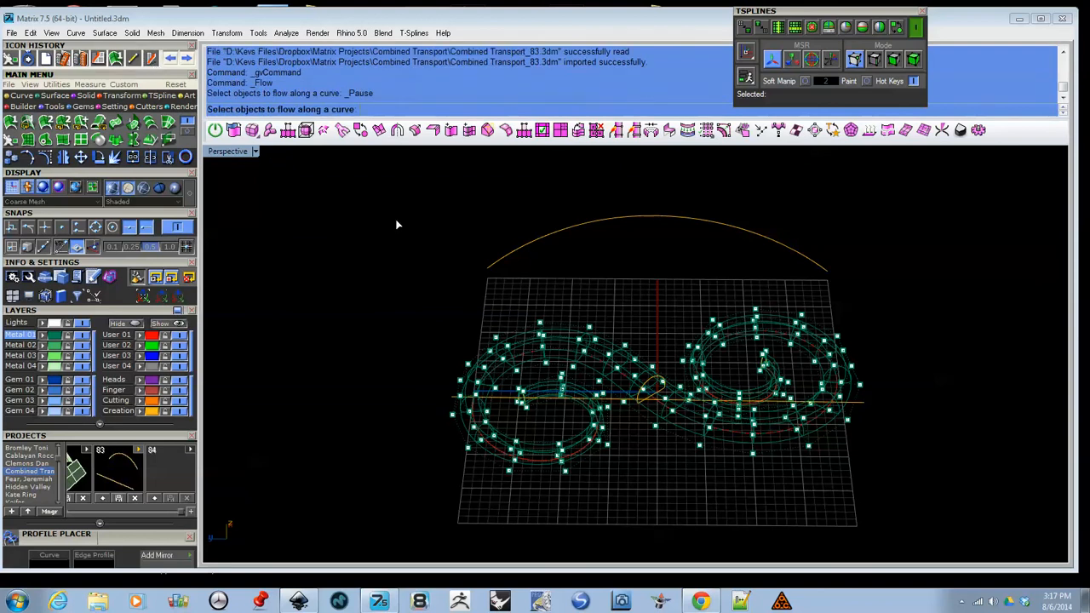
{"action": "right_click_drag", "start_coordinate": [461, 330], "coordinate": [575, 276]}
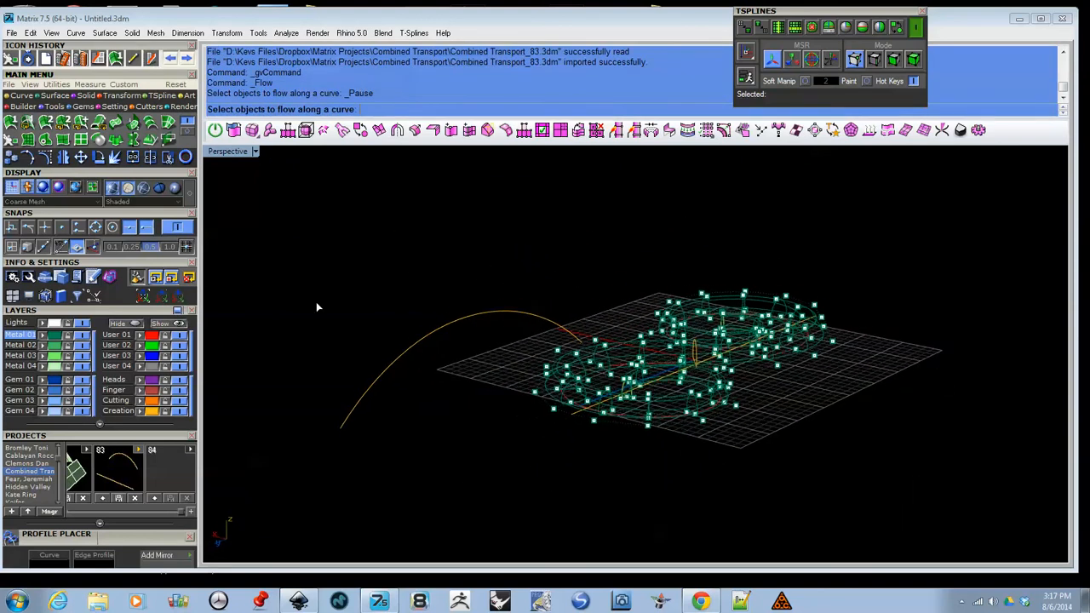
{"action": "left_click", "coordinate": [53, 342]}
{"action": "right_click_drag", "start_coordinate": [617, 259], "coordinate": [584, 308]}
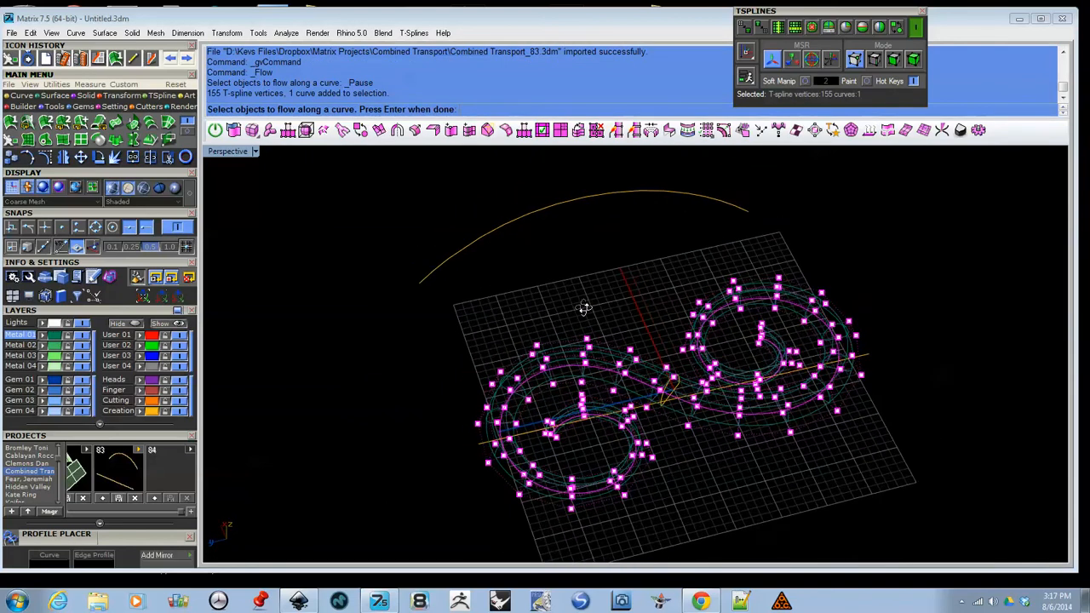
{"action": "key", "text": "Return"}
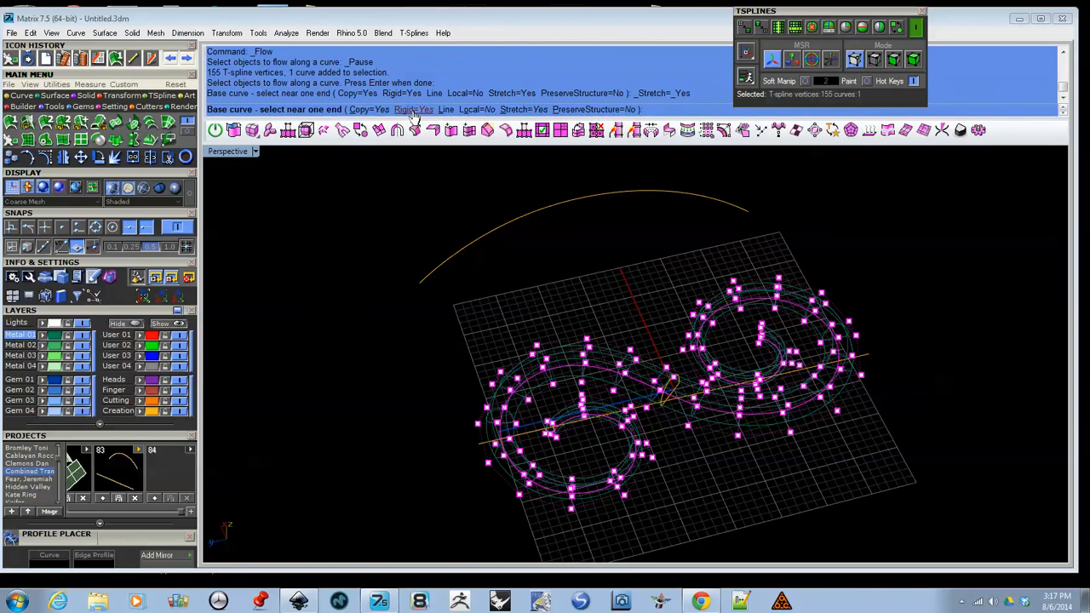
{"action": "left_click", "coordinate": [478, 445]}
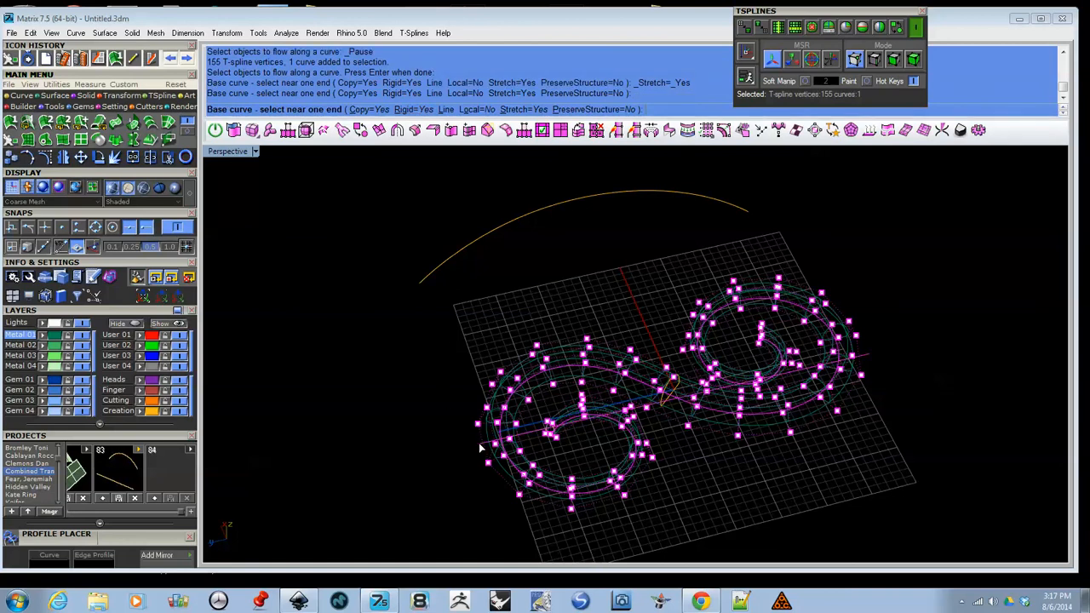
{"action": "left_click", "coordinate": [424, 282]}
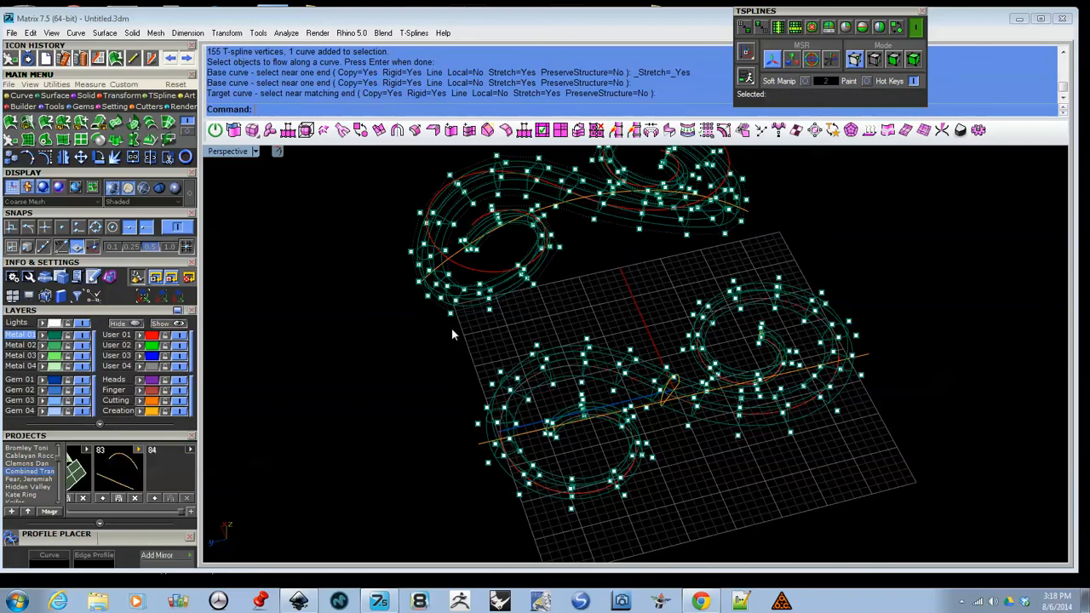
Return the T-Splines to object mode and set the Perspective viewport to Shaded display
{"action": "scroll", "coordinate": [453, 341], "scroll_direction": "down", "scroll_amount": 4}
{"action": "right_click_drag", "start_coordinate": [655, 283], "coordinate": [576, 335]}
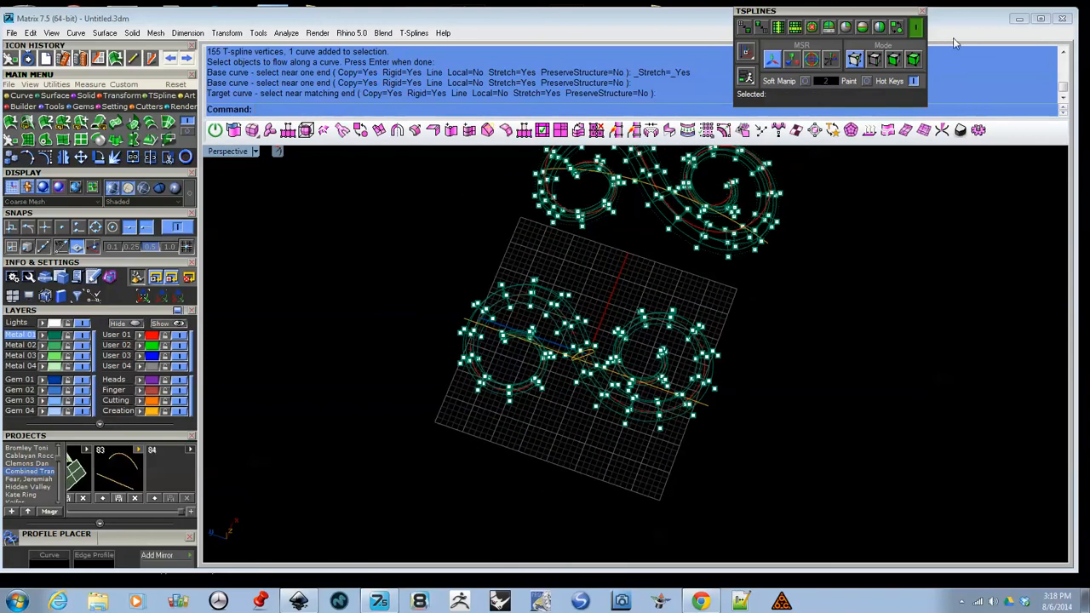
{"action": "left_click", "coordinate": [913, 59]}
{"action": "right_click_drag", "start_coordinate": [834, 251], "coordinate": [816, 329], "text": "shift"}
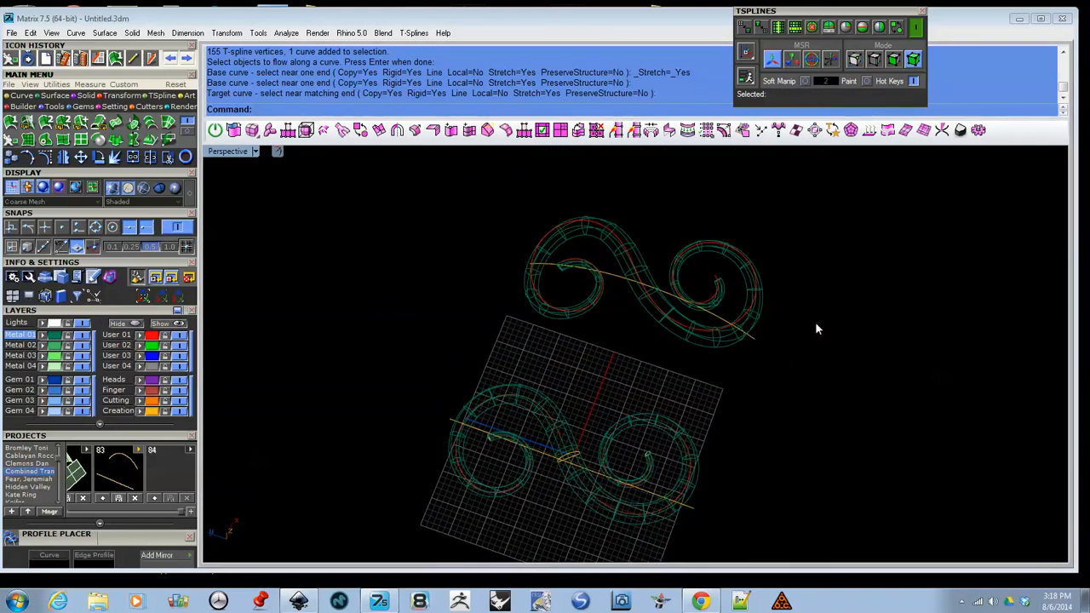
{"action": "left_click", "coordinate": [255, 151]}
{"action": "left_click", "coordinate": [292, 194]}
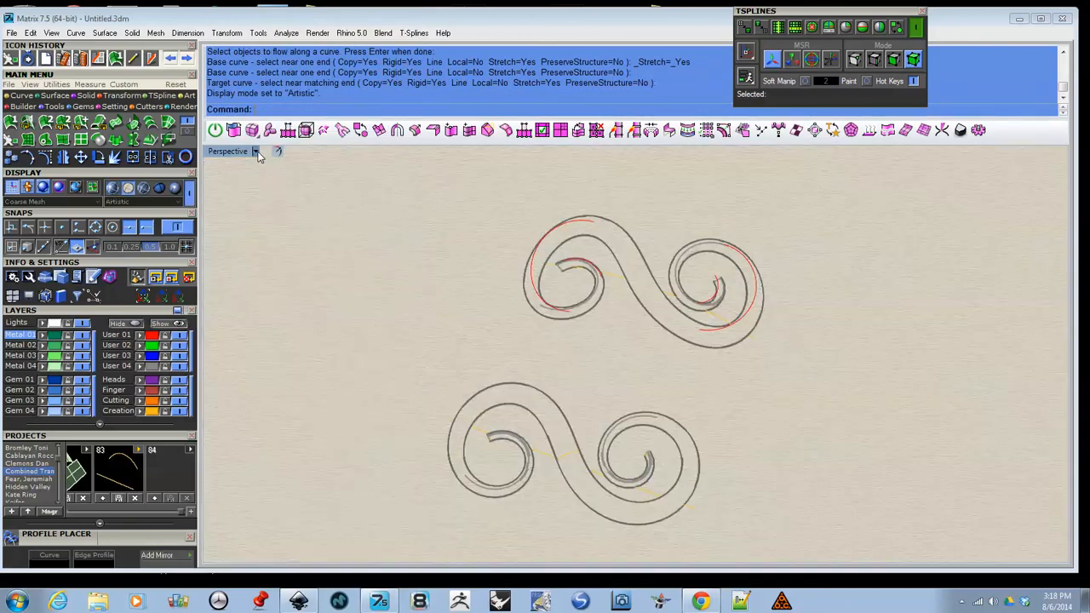
{"action": "left_click", "coordinate": [255, 152]}
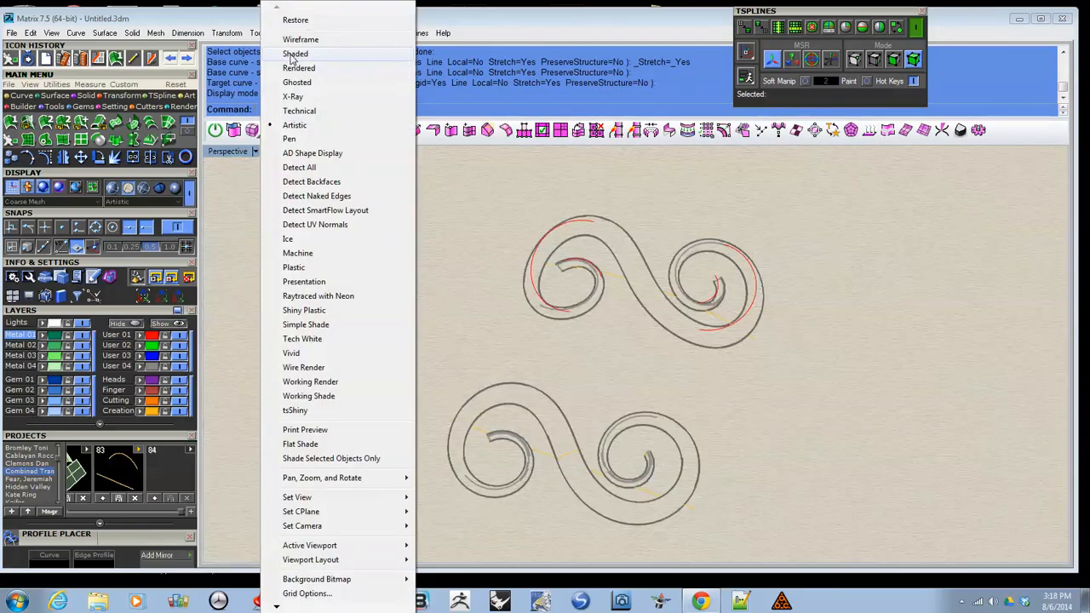
{"action": "left_click", "coordinate": [291, 57]}
Examine the flowed scroll copy from several angles and compare its bend and cross-section with the flat original
{"action": "mouse_move", "coordinate": [663, 311]}
{"action": "right_mouse_down"}
{"action": "mouse_move", "coordinate": [708, 357]}
{"action": "mouse_move", "coordinate": [712, 392]}
{"action": "mouse_move", "coordinate": [778, 349]}
{"action": "mouse_move", "coordinate": [839, 347]}
{"action": "right_mouse_up"}
{"action": "right_click_drag", "start_coordinate": [591, 377], "coordinate": [714, 277]}
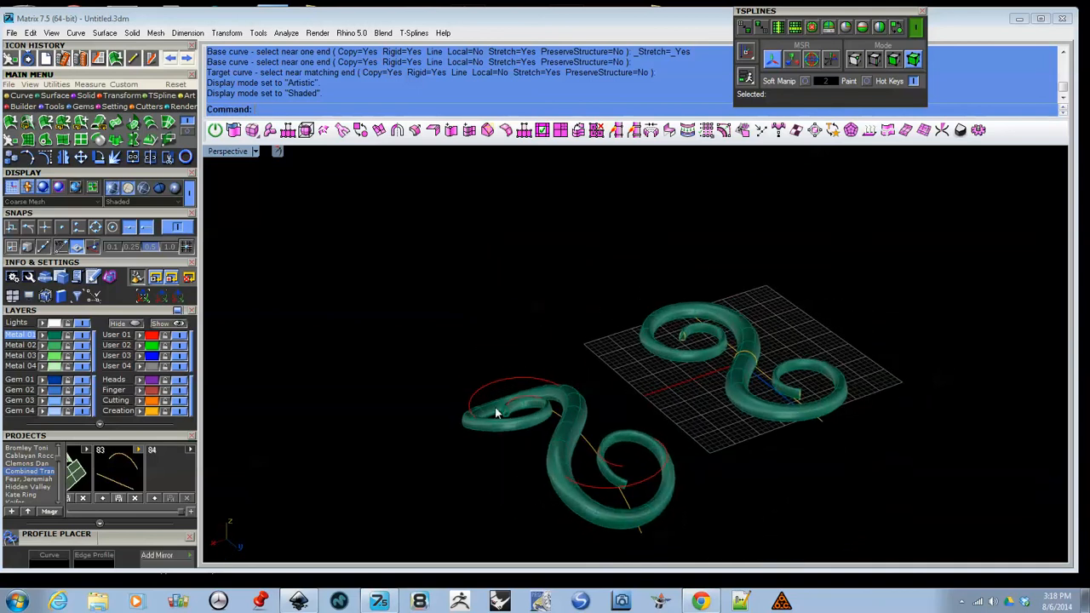
{"action": "scroll", "coordinate": [498, 413], "scroll_direction": "up", "scroll_amount": 5}
{"action": "scroll", "coordinate": [533, 455], "scroll_direction": "down", "scroll_amount": 3}
{"action": "right_click_drag", "start_coordinate": [533, 432], "coordinate": [835, 336]}
{"action": "right_click_drag", "start_coordinate": [837, 385], "coordinate": [474, 430]}
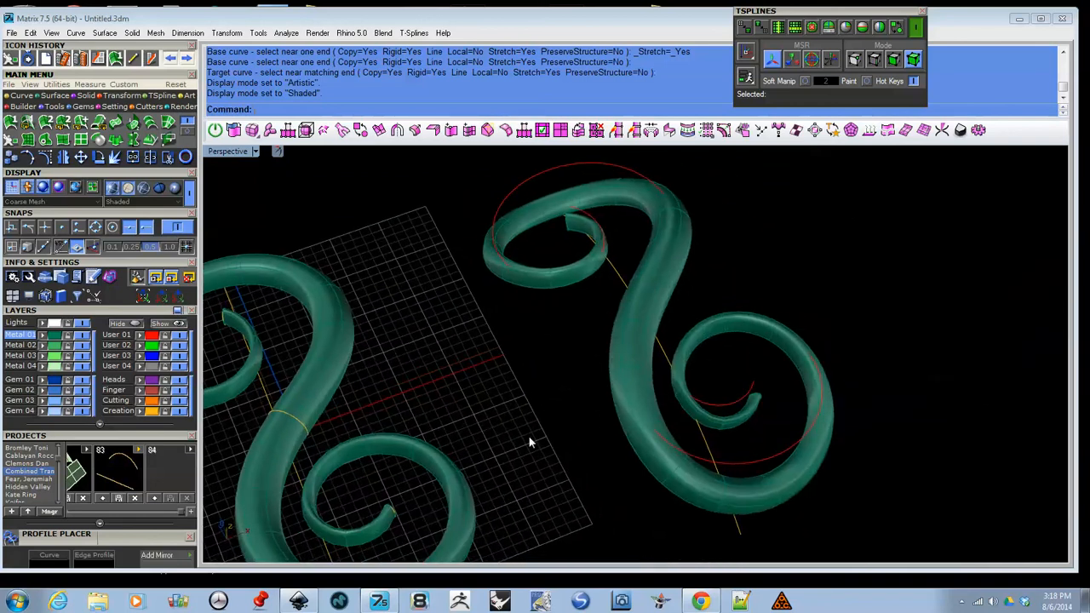
{"action": "right_click_drag", "start_coordinate": [548, 267], "coordinate": [425, 360]}
{"action": "right_click_drag", "start_coordinate": [637, 339], "coordinate": [715, 300]}
{"action": "right_click_drag", "start_coordinate": [657, 324], "coordinate": [623, 457]}
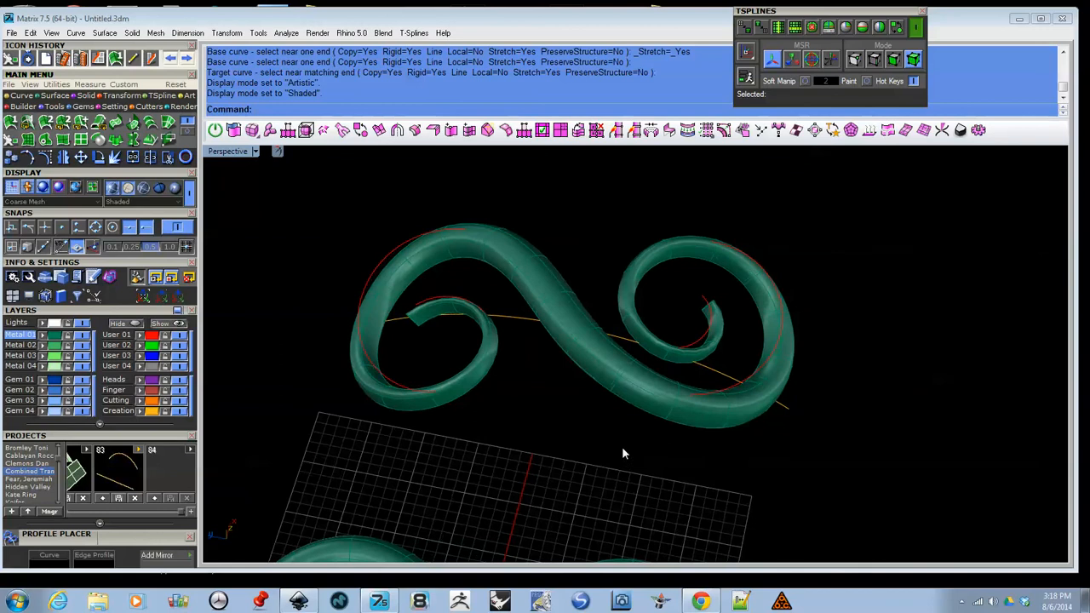
{"action": "right_click_drag", "start_coordinate": [632, 375], "coordinate": [644, 309], "text": "shift"}
{"action": "scroll", "coordinate": [670, 310], "scroll_direction": "down", "scroll_amount": 3}
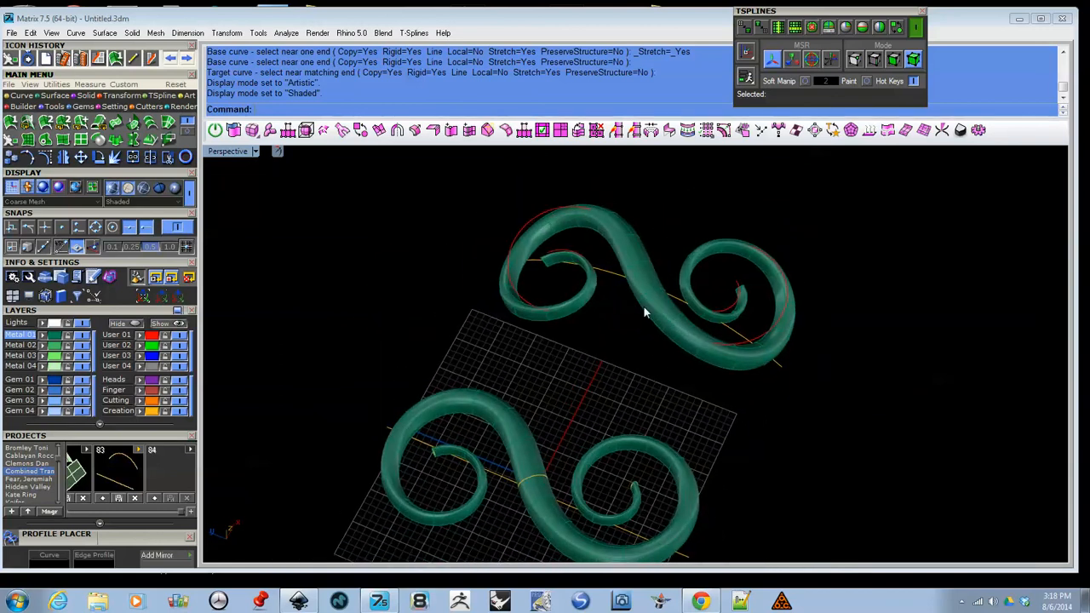